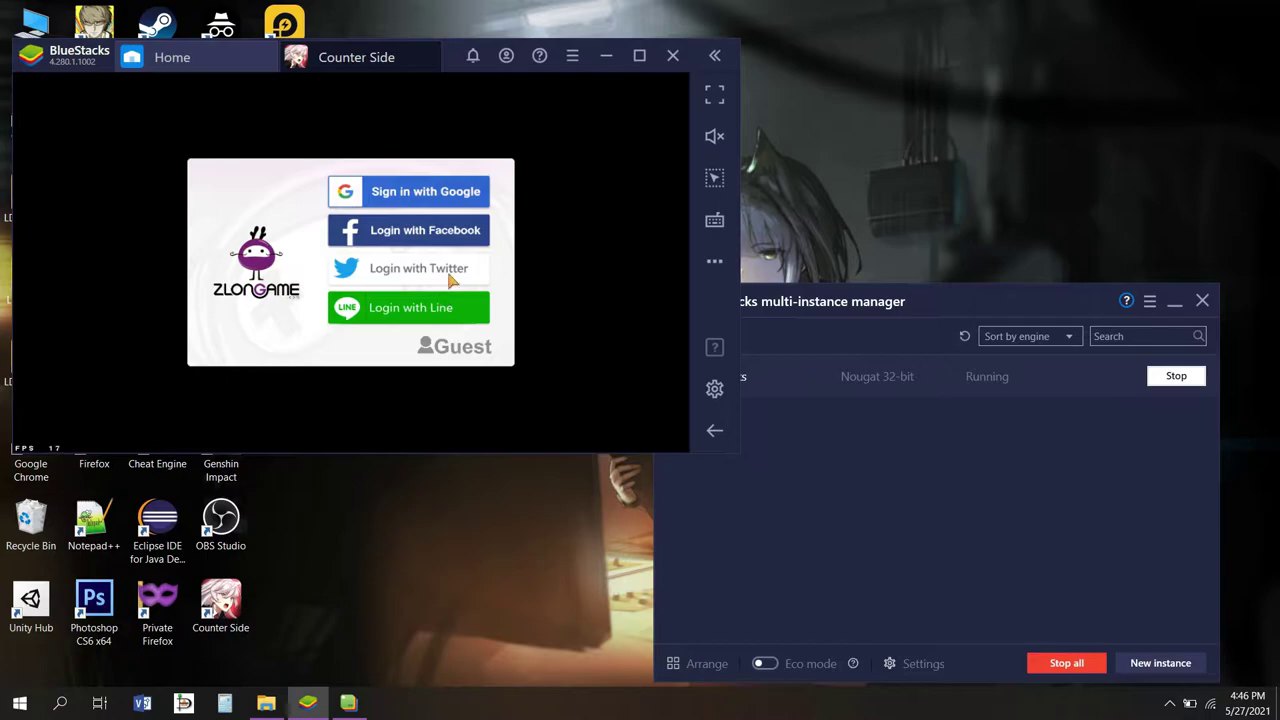
- Log in to Counter Side with the guest account option
{"action": "left_click", "coordinate": [465, 350]}
{"action": "left_click", "coordinate": [416, 333]}
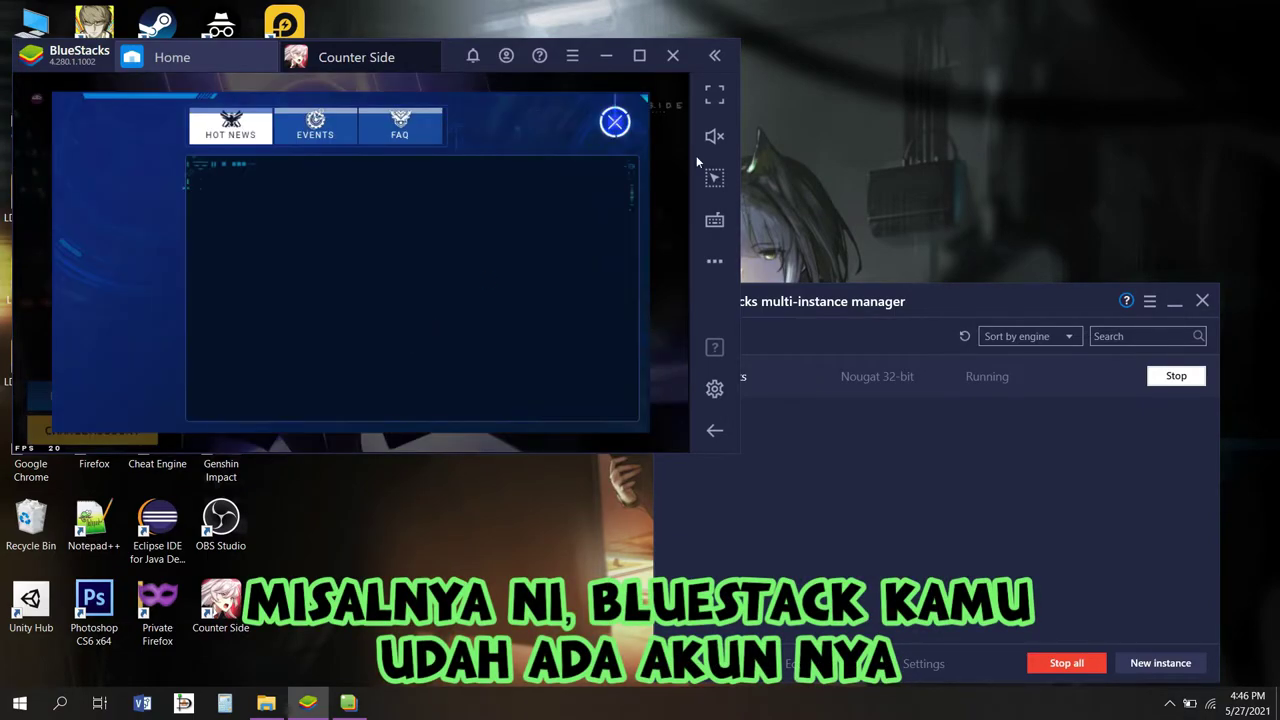
{"action": "left_click", "coordinate": [527, 232]}
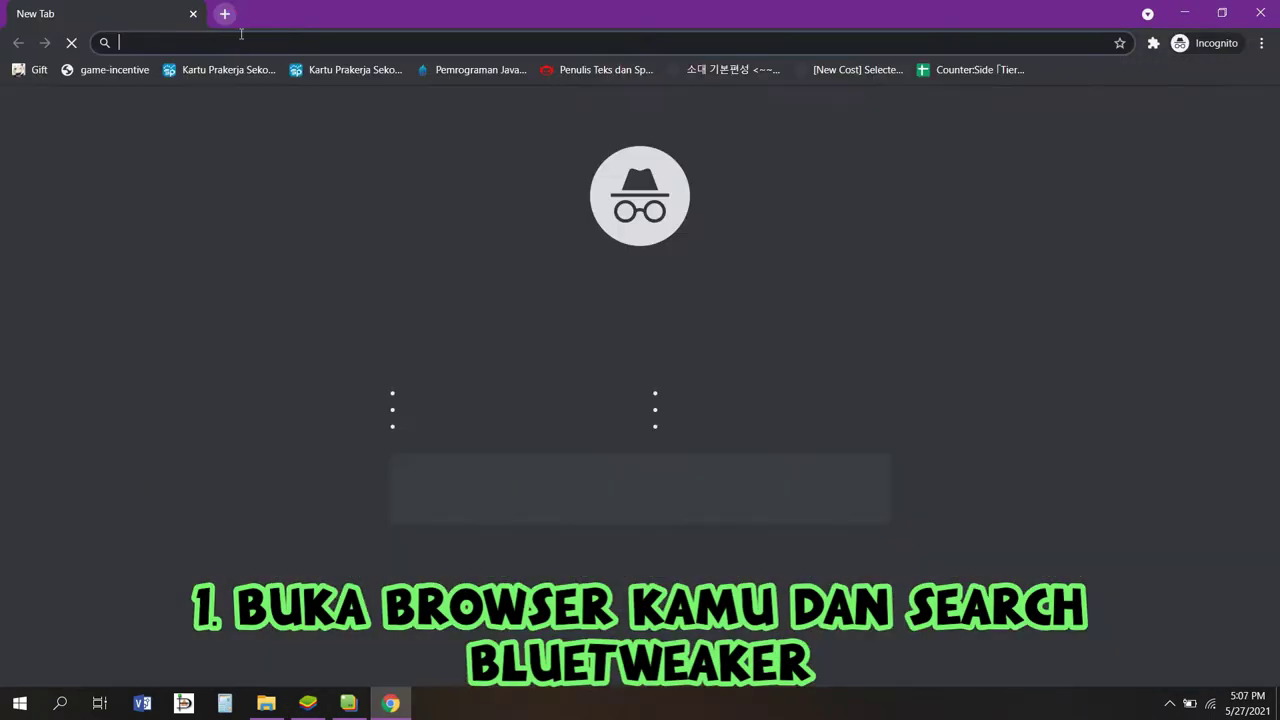
- Search the web for "bluetweaker" in the incognito browser window and open the BlueStacks Tweaker official site
{"action": "type", "text": "blue"}
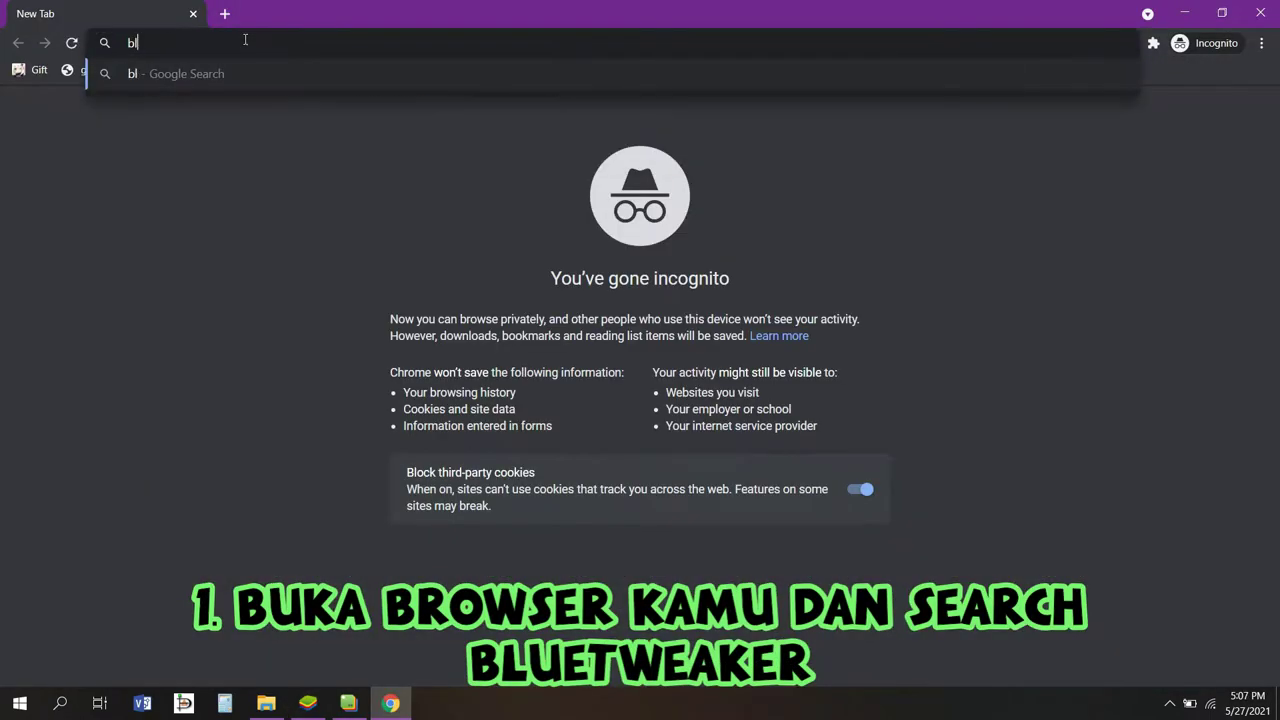
{"action": "type", "text": "tweaker"}
{"action": "key", "text": "Return"}
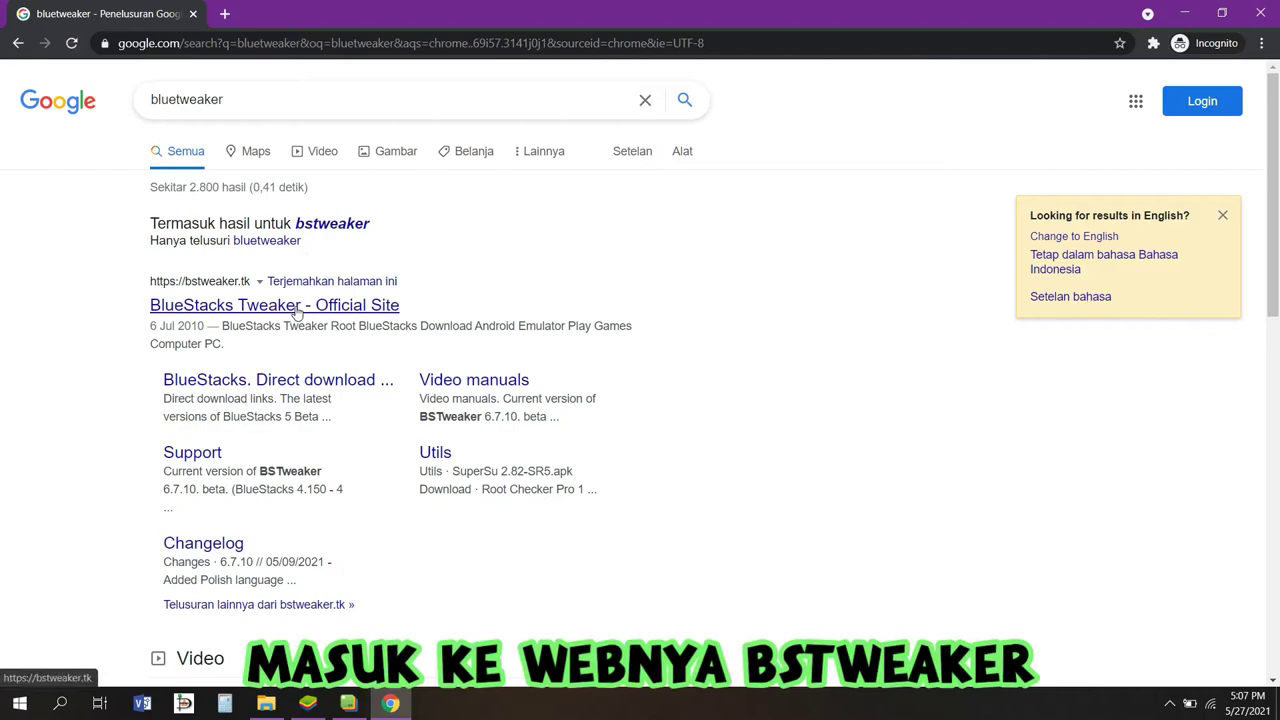
{"action": "left_click", "coordinate": [297, 310]}
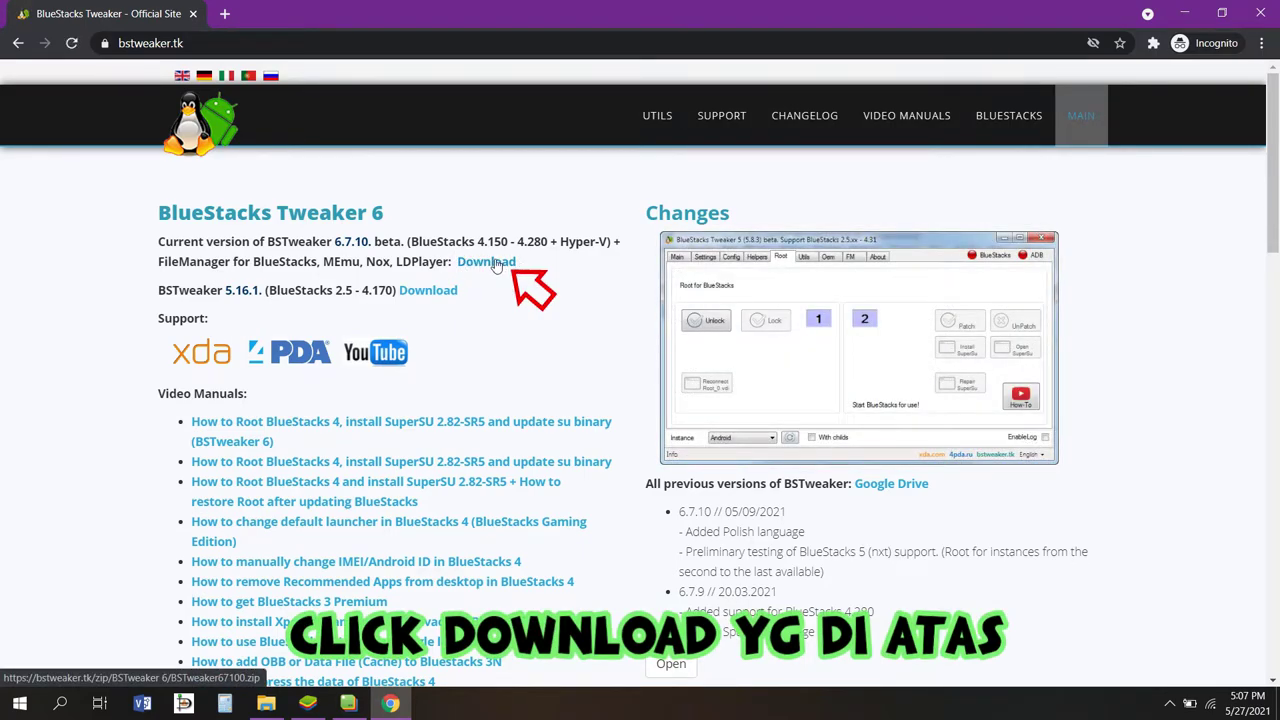
- Download BSTweaker 6.7.10 beta, choosing to show the download complete dialog if the existing file is complete, and open the archive
{"action": "left_click", "coordinate": [493, 263]}
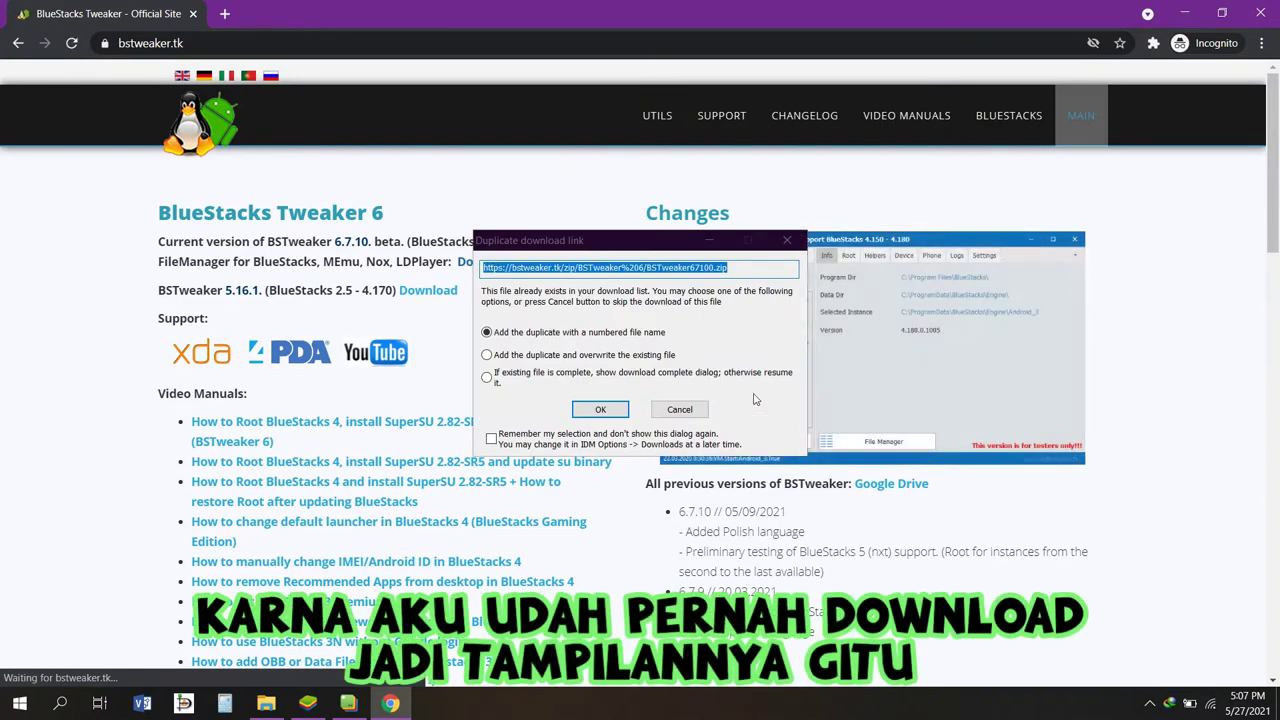
{"action": "left_click", "coordinate": [611, 378]}
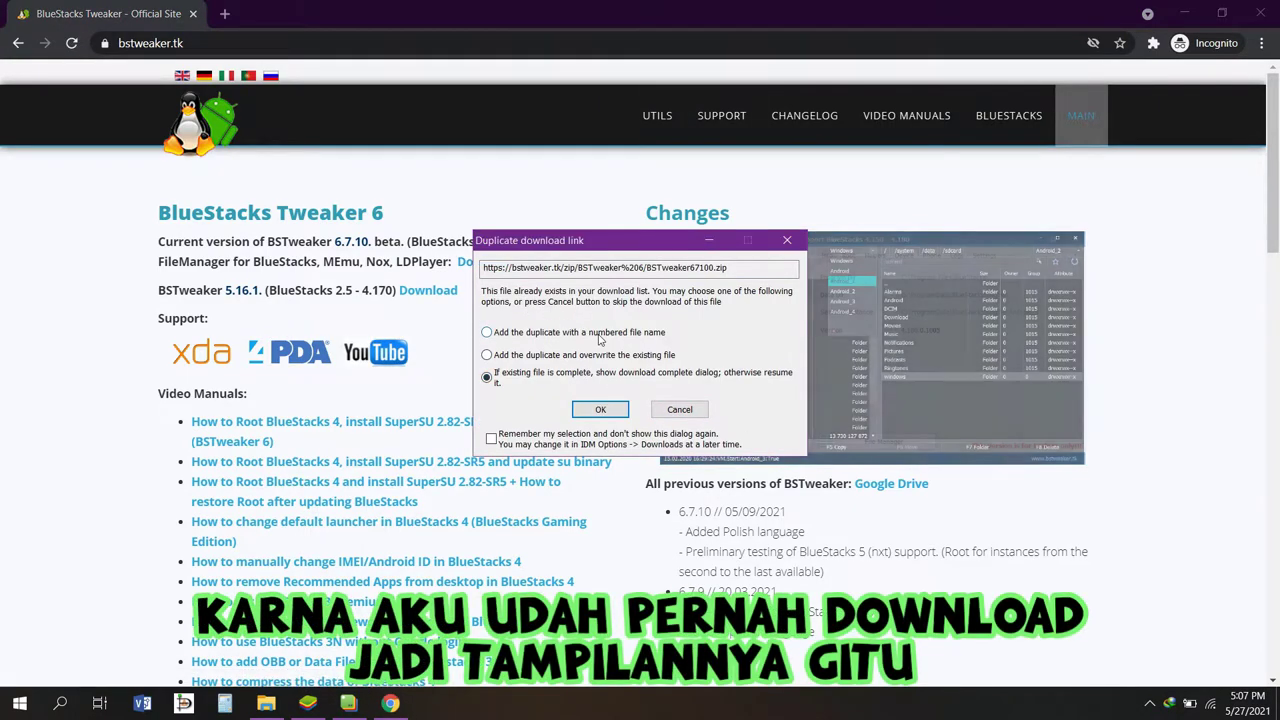
{"action": "left_click", "coordinate": [600, 409]}
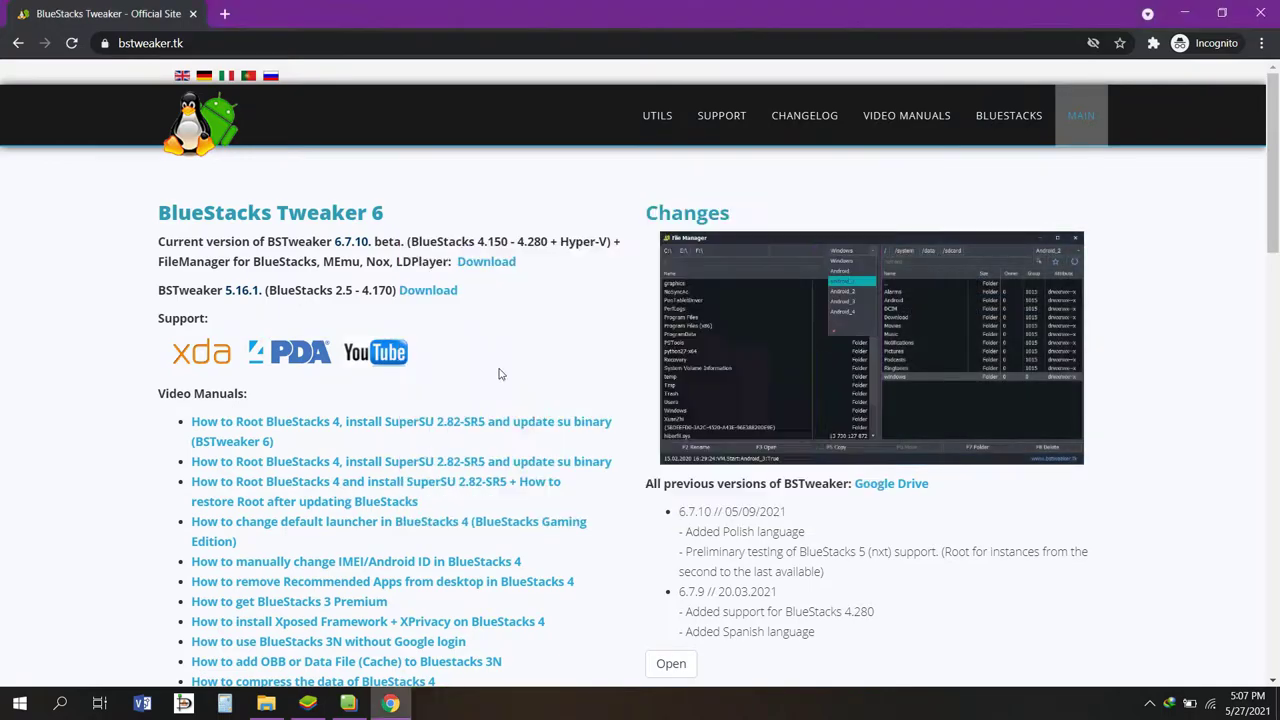
{"action": "left_click", "coordinate": [529, 405]}
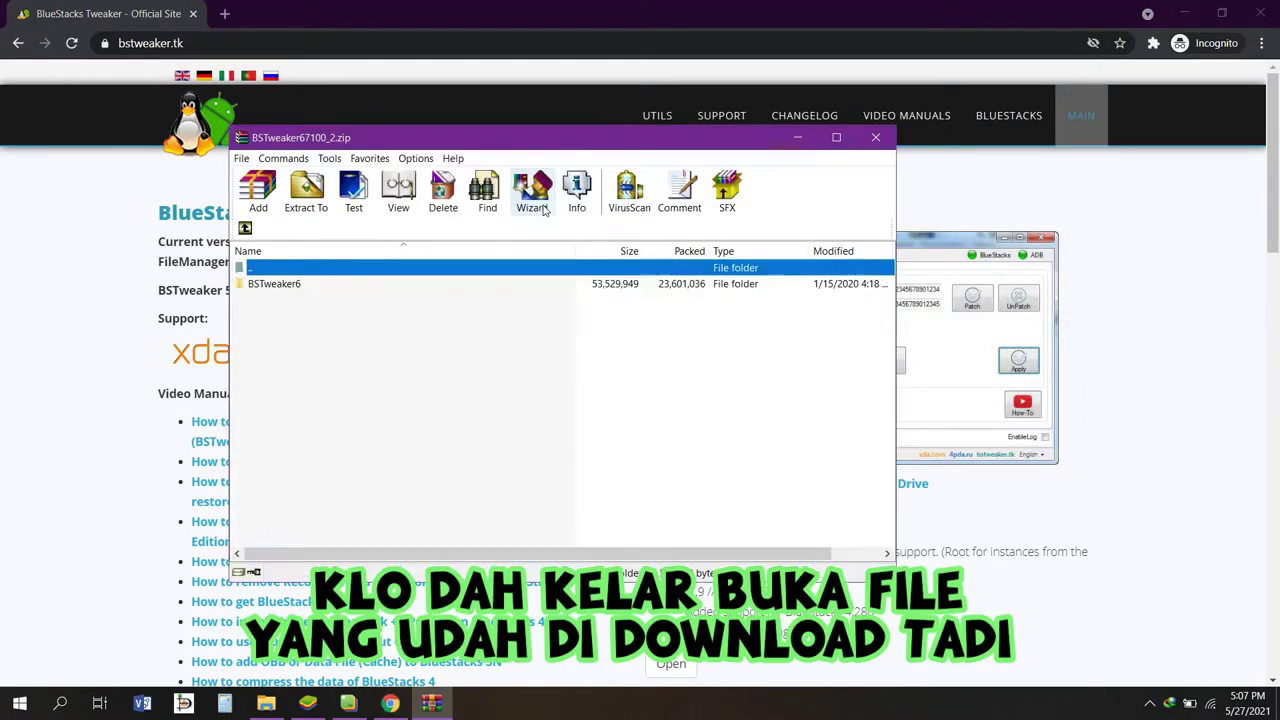
- Run BlueStacksTweaker.exe from the archive's BSTweaker6 folder and minimize the archive window
{"action": "double_click", "coordinate": [358, 284]}
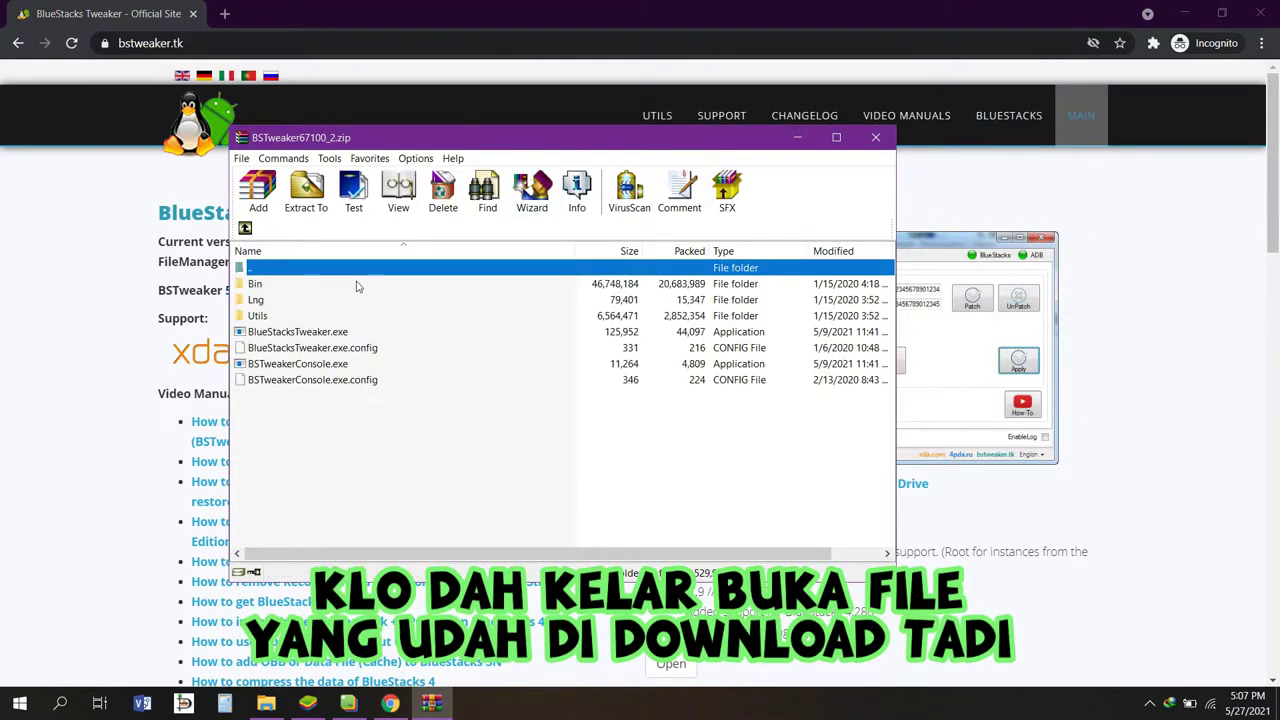
{"action": "left_click", "coordinate": [332, 332]}
{"action": "double_click", "coordinate": [331, 333]}
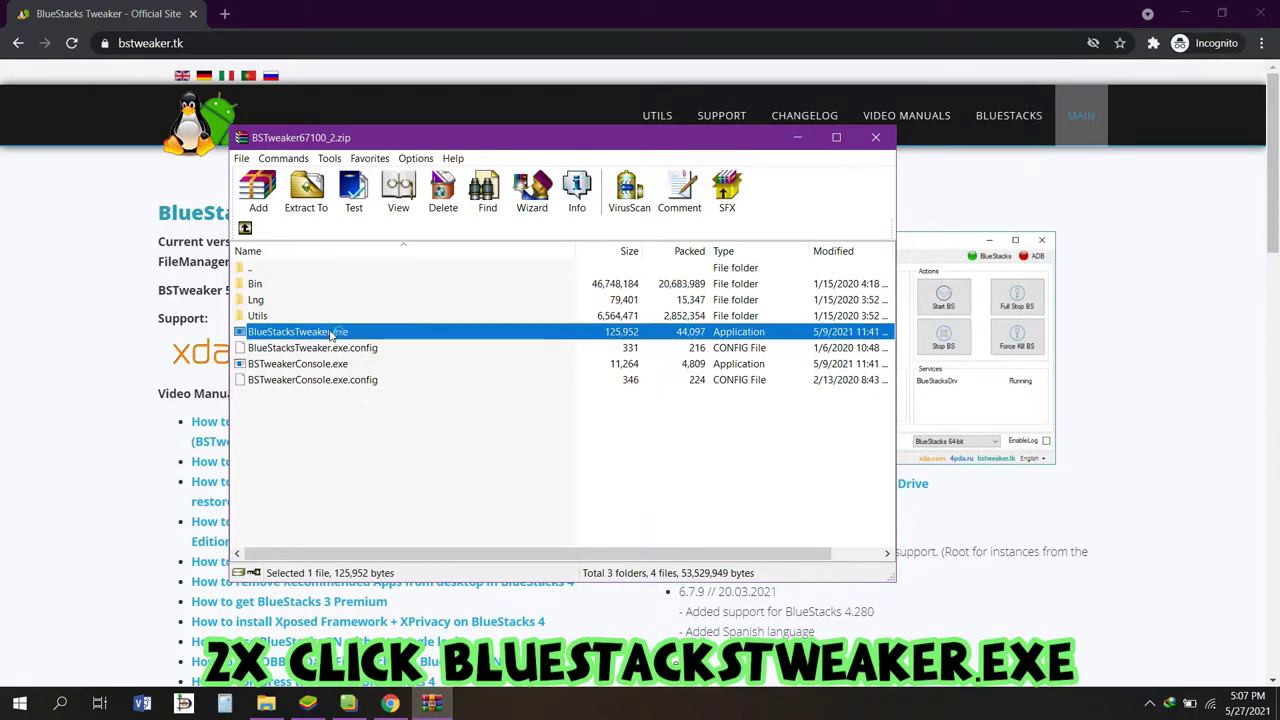
{"action": "left_click", "coordinate": [796, 138]}
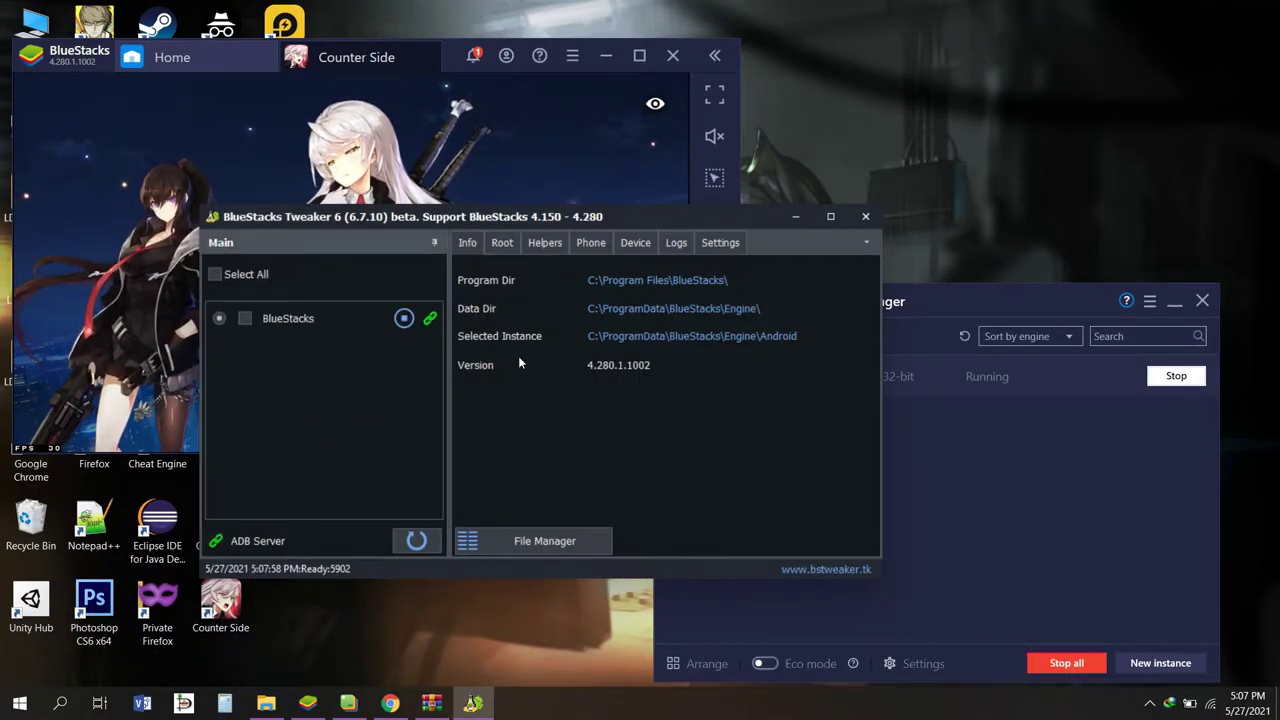
- Set the emulator to BlueStacks 4 in the BlueStacks Tweaker settings
{"action": "left_click", "coordinate": [709, 245]}
{"action": "left_click", "coordinate": [603, 347]}
{"action": "left_click", "coordinate": [616, 369]}
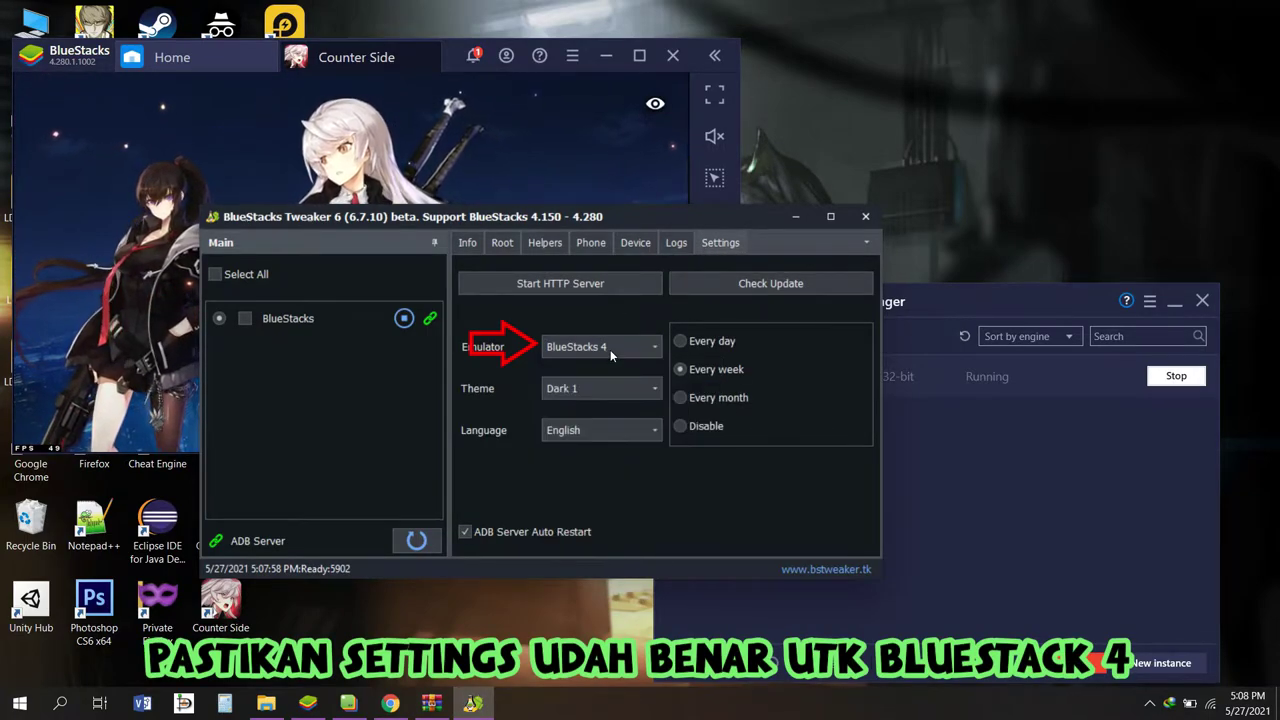
- Open BlueStacks Tweaker's File Manager and close the running Counter Side game in BlueStacks
{"action": "left_click", "coordinate": [470, 243]}
{"action": "left_click", "coordinate": [541, 538]}
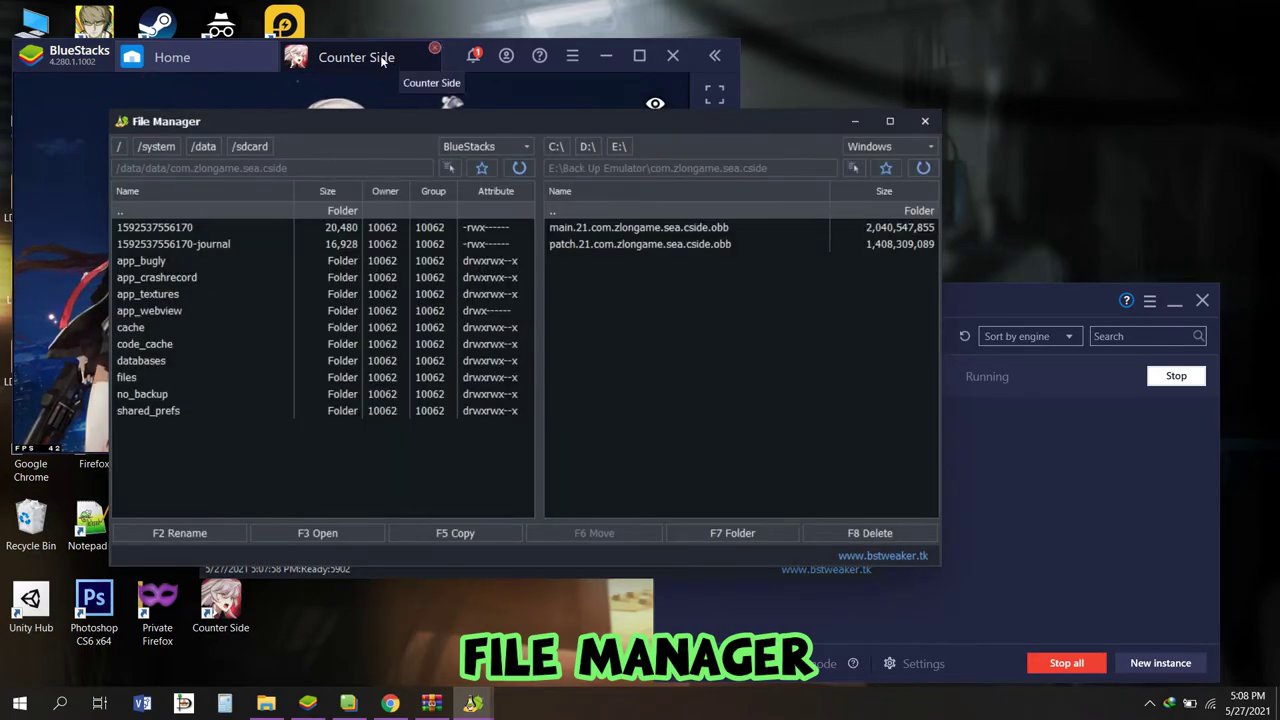
{"action": "left_click", "coordinate": [436, 48]}
{"action": "left_click", "coordinate": [436, 48]}
{"action": "left_click", "coordinate": [802, 338]}
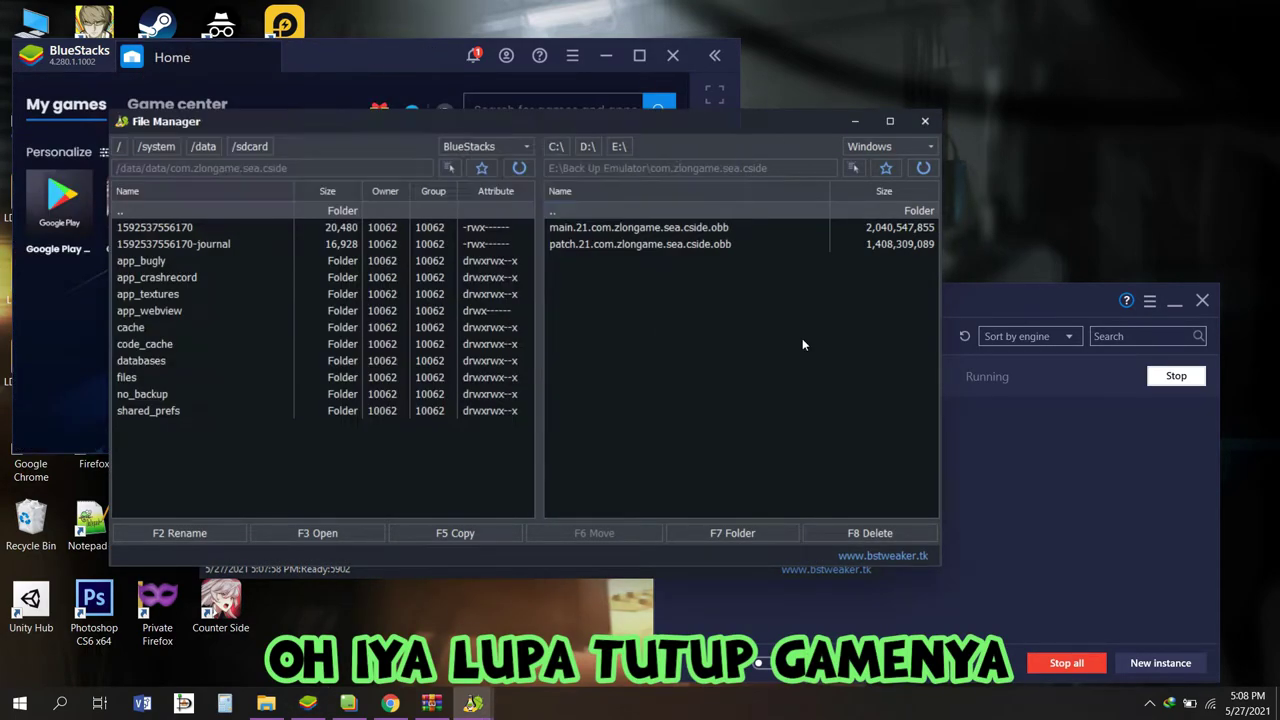
- Browse the BlueStacks storage in the File Manager to the /data/data folder
{"action": "left_click", "coordinate": [472, 151]}
{"action": "left_click", "coordinate": [198, 150]}
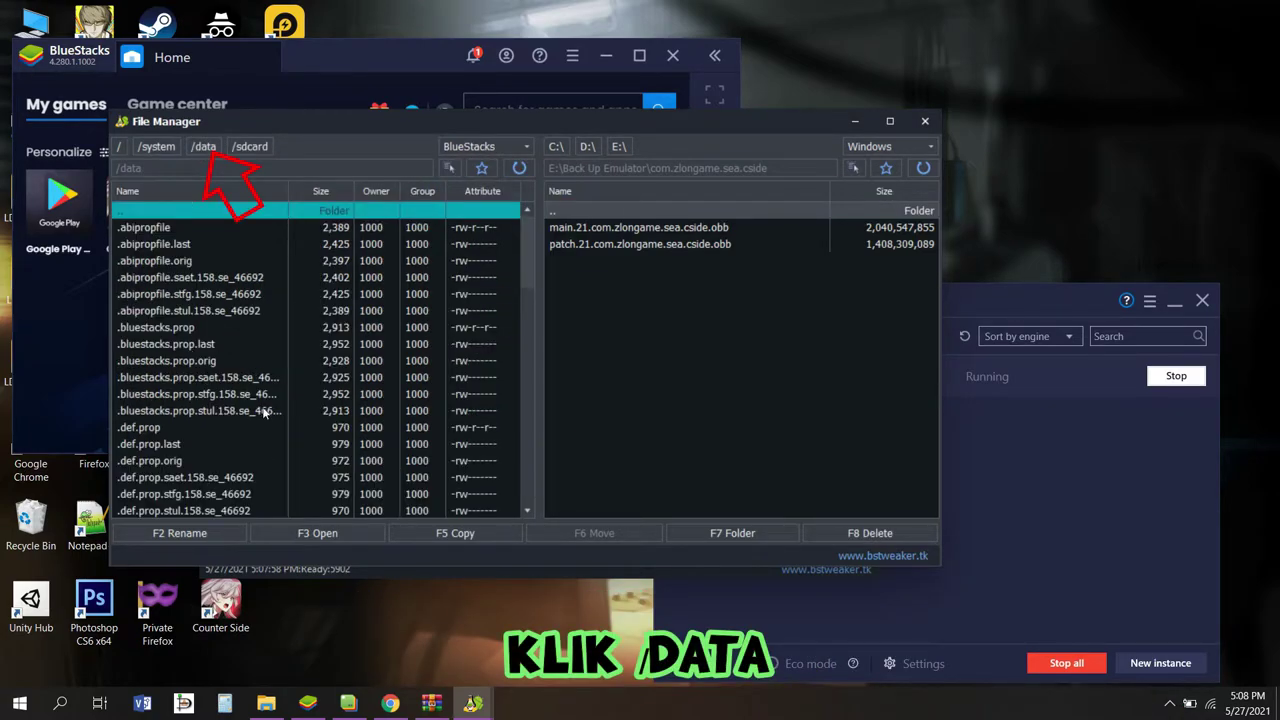
{"action": "scroll", "coordinate": [291, 458], "scroll_direction": "down", "scroll_amount": 12}
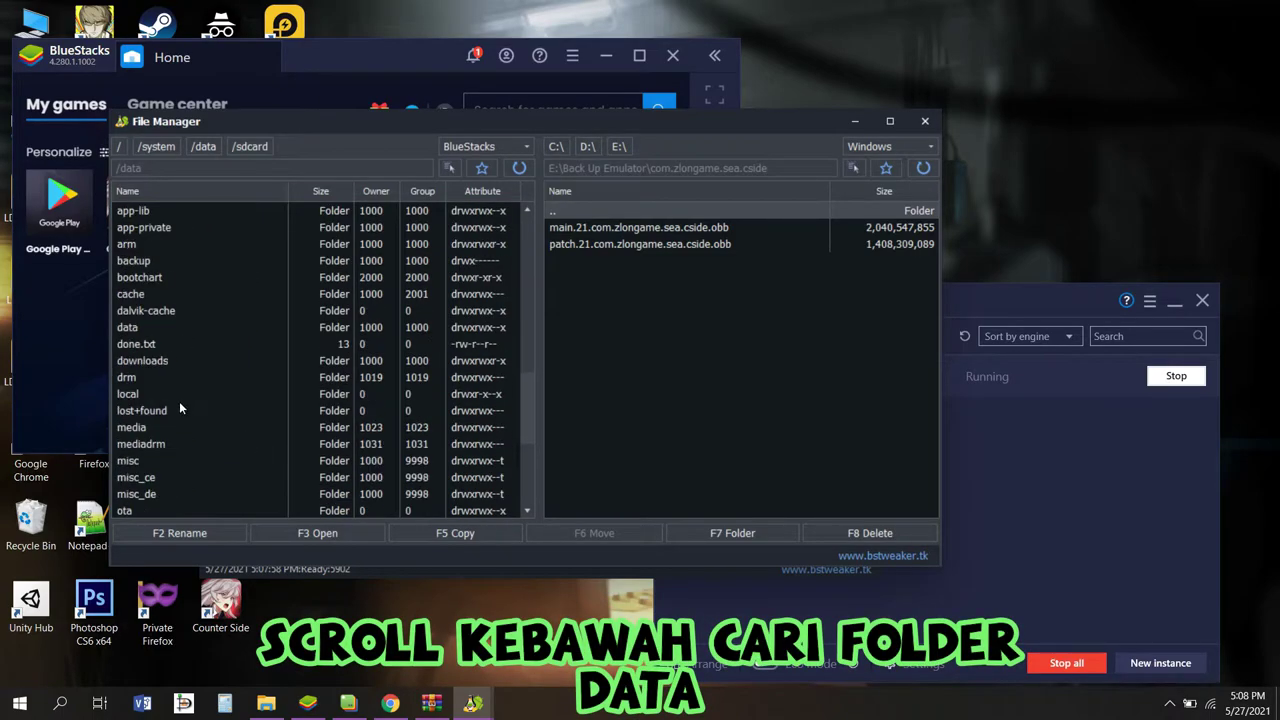
{"action": "scroll", "coordinate": [172, 395], "scroll_direction": "down", "scroll_amount": 2}
{"action": "left_click", "coordinate": [175, 228]}
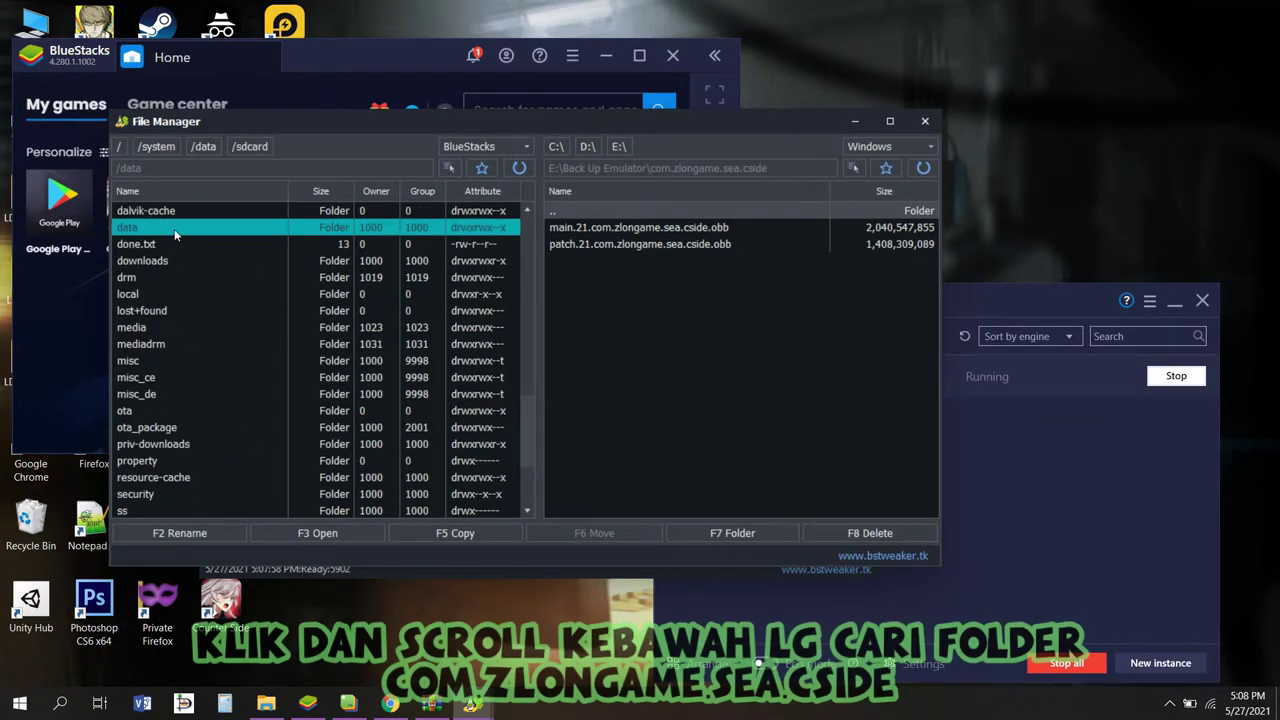
{"action": "double_click", "coordinate": [175, 230]}
- Open the com.zlongame.sea.cside folder and delete its shared_prefs folder
{"action": "scroll", "coordinate": [272, 350], "scroll_direction": "down", "scroll_amount": 15}
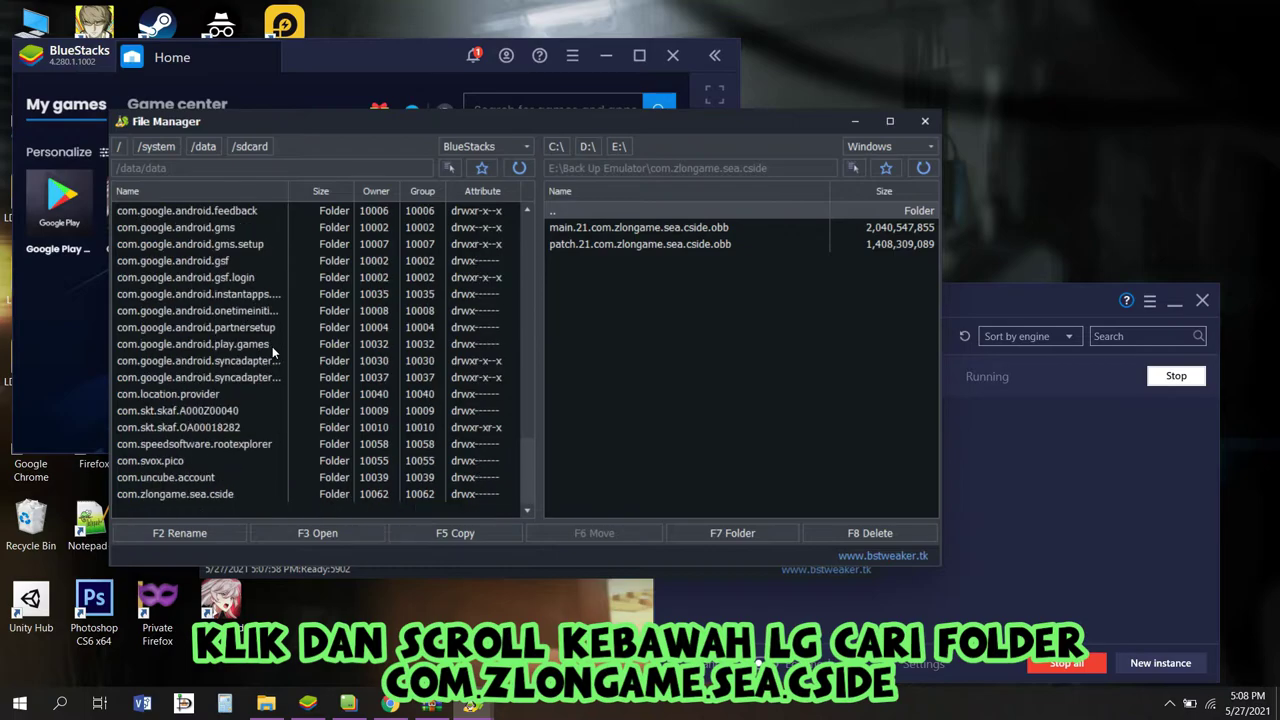
{"action": "left_click", "coordinate": [215, 491]}
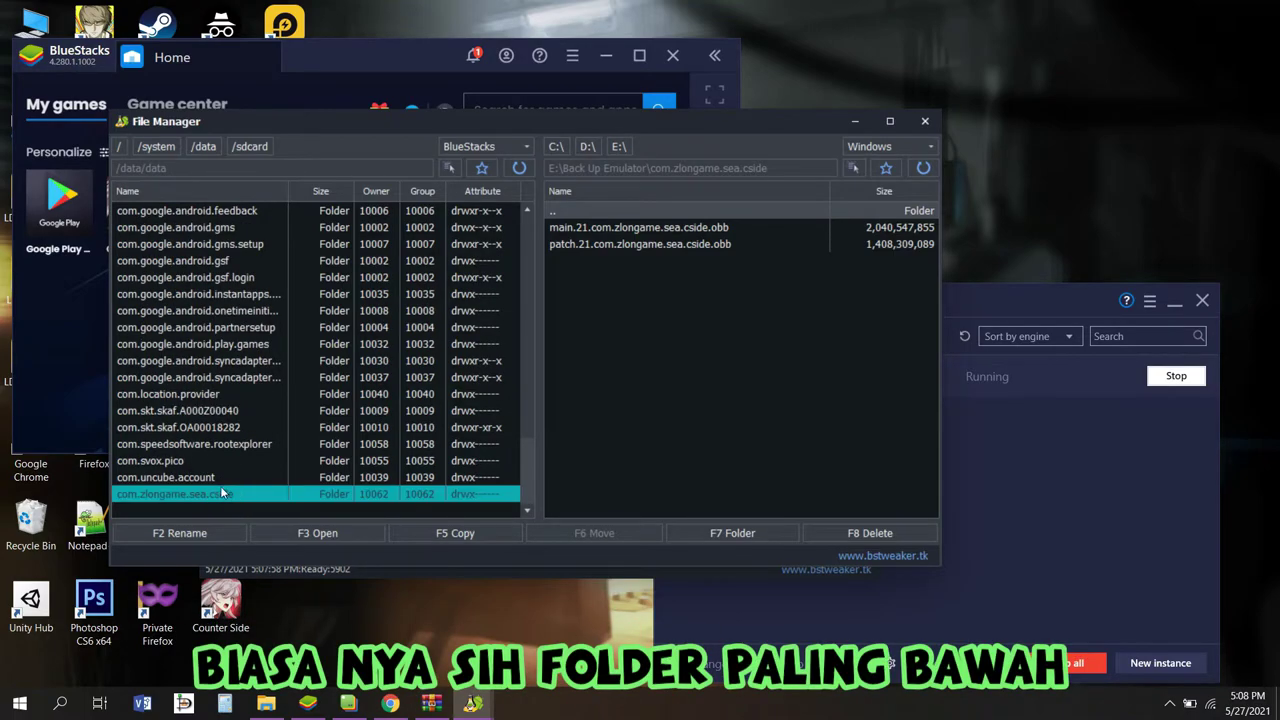
{"action": "double_click", "coordinate": [278, 494]}
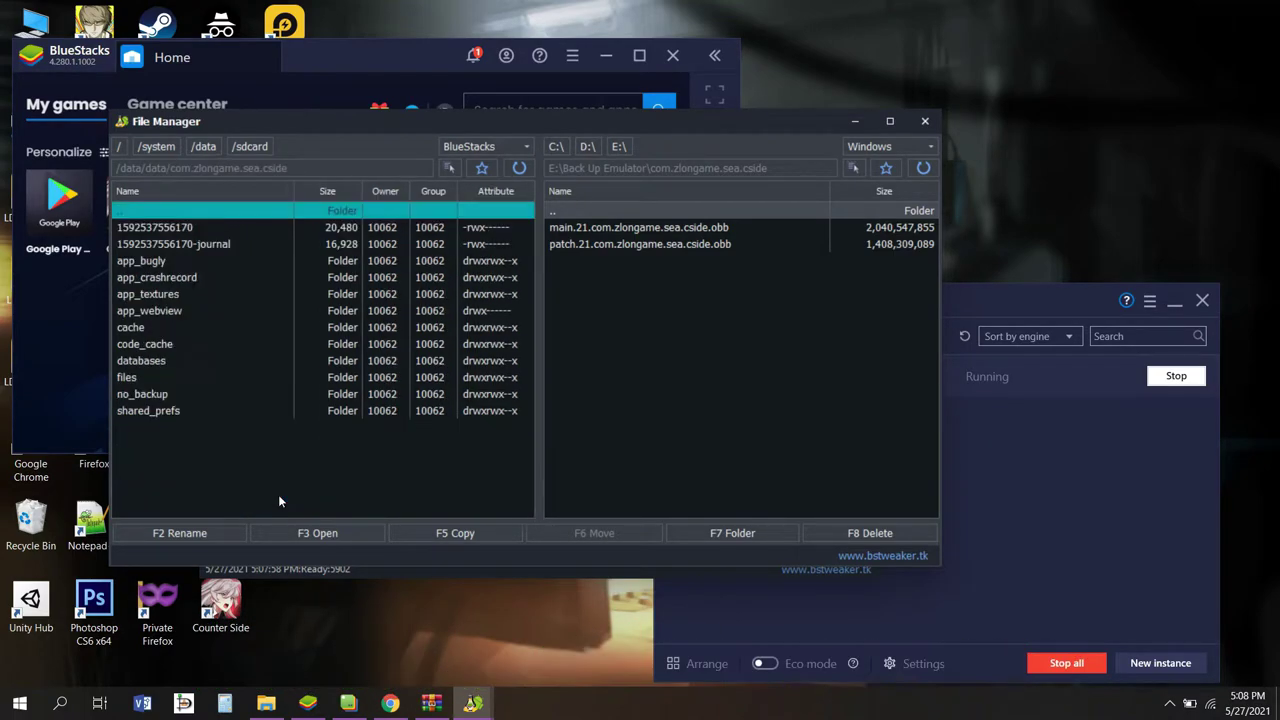
{"action": "left_click", "coordinate": [252, 410]}
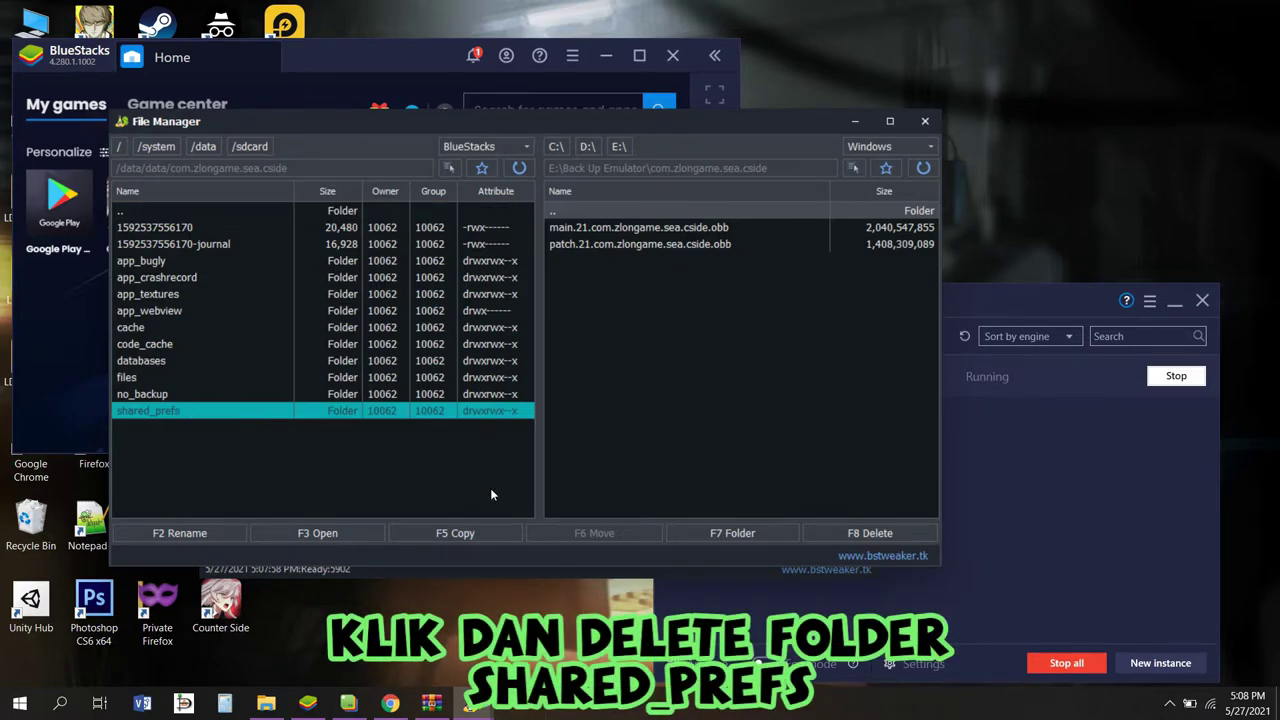
{"action": "left_click", "coordinate": [864, 532]}
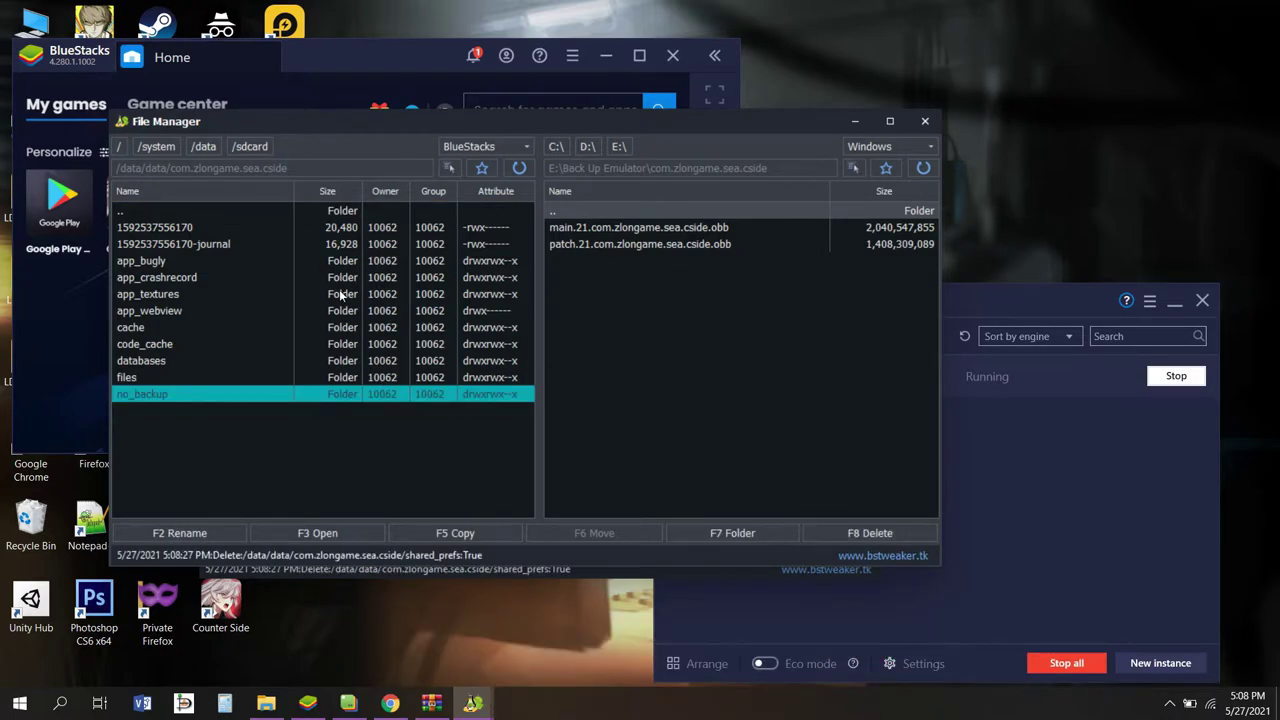
- Open the app info page of Counter Side in the emulator's Android Settings
{"action": "left_click", "coordinate": [72, 363]}
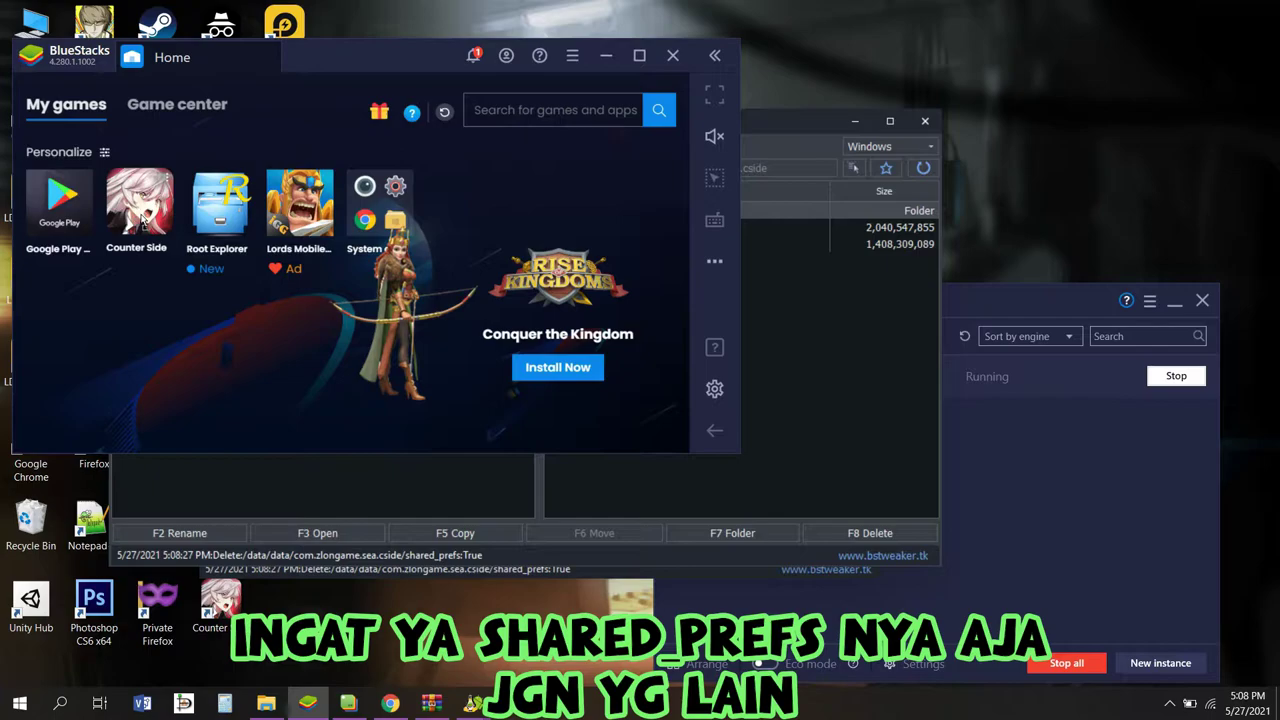
{"action": "left_click", "coordinate": [380, 205]}
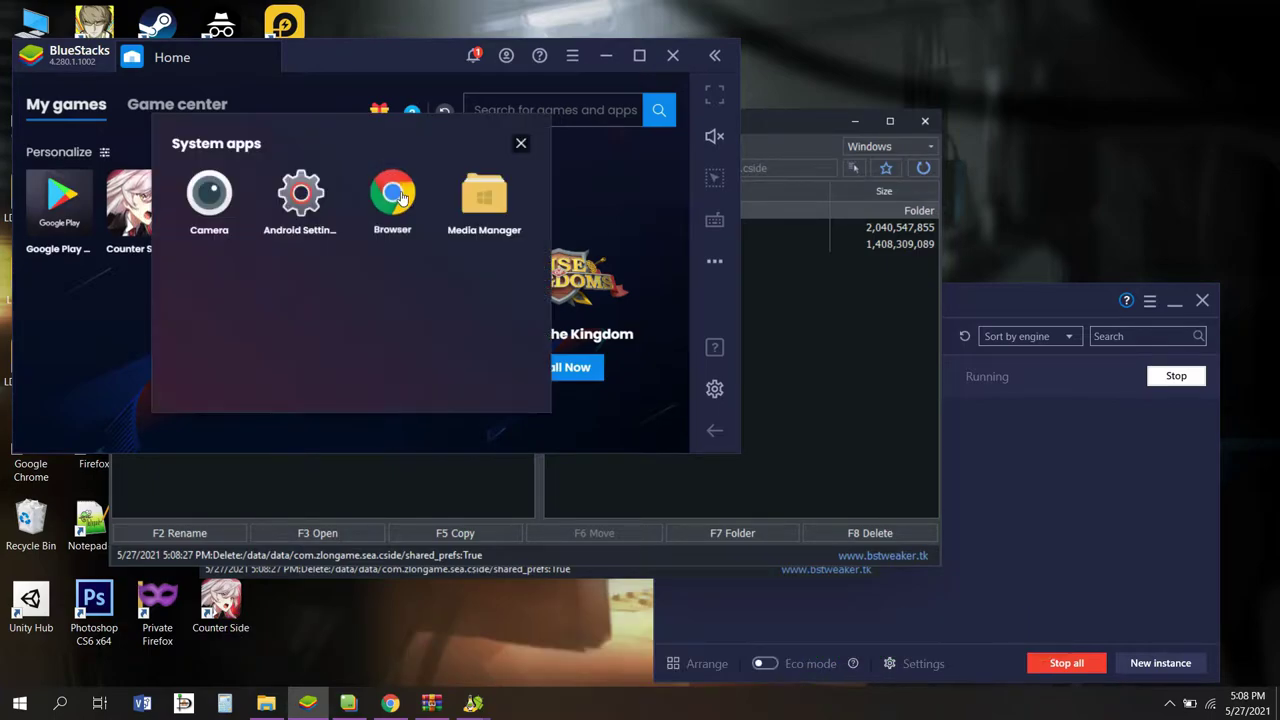
{"action": "left_click", "coordinate": [280, 196]}
{"action": "left_click", "coordinate": [399, 181]}
{"action": "scroll", "coordinate": [220, 397], "scroll_direction": "down", "scroll_amount": 5}
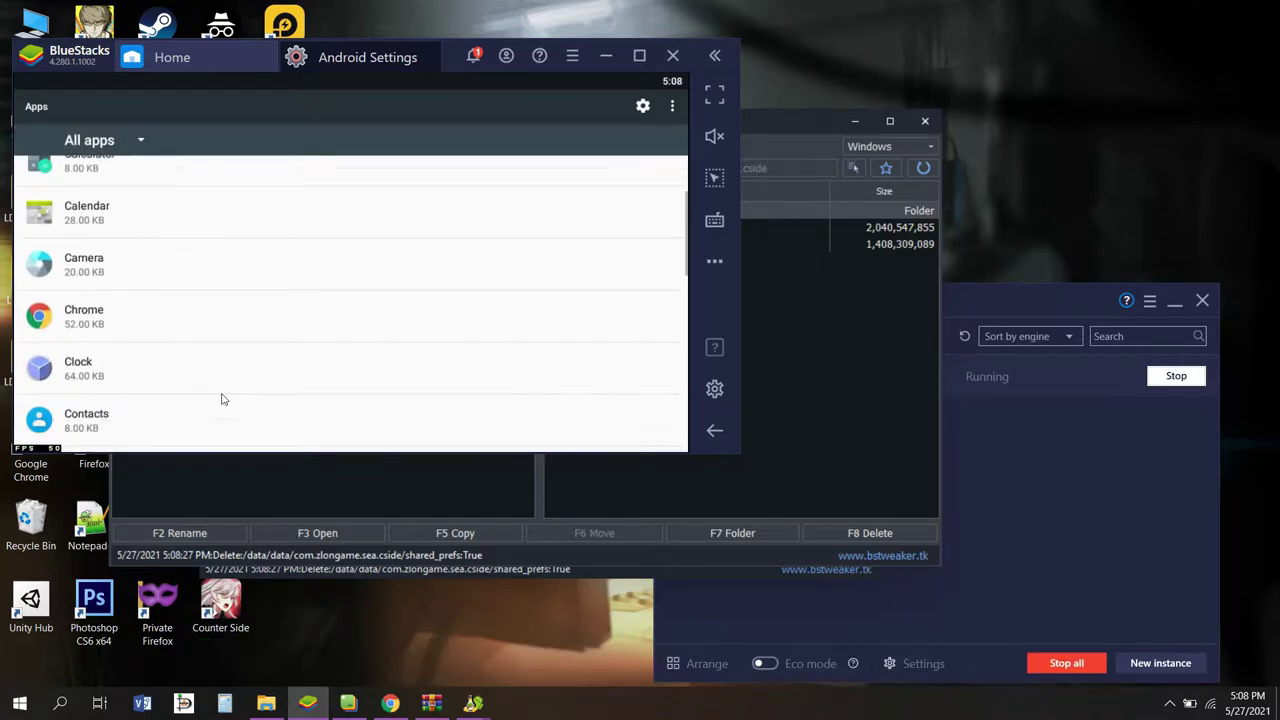
{"action": "left_click", "coordinate": [136, 342]}
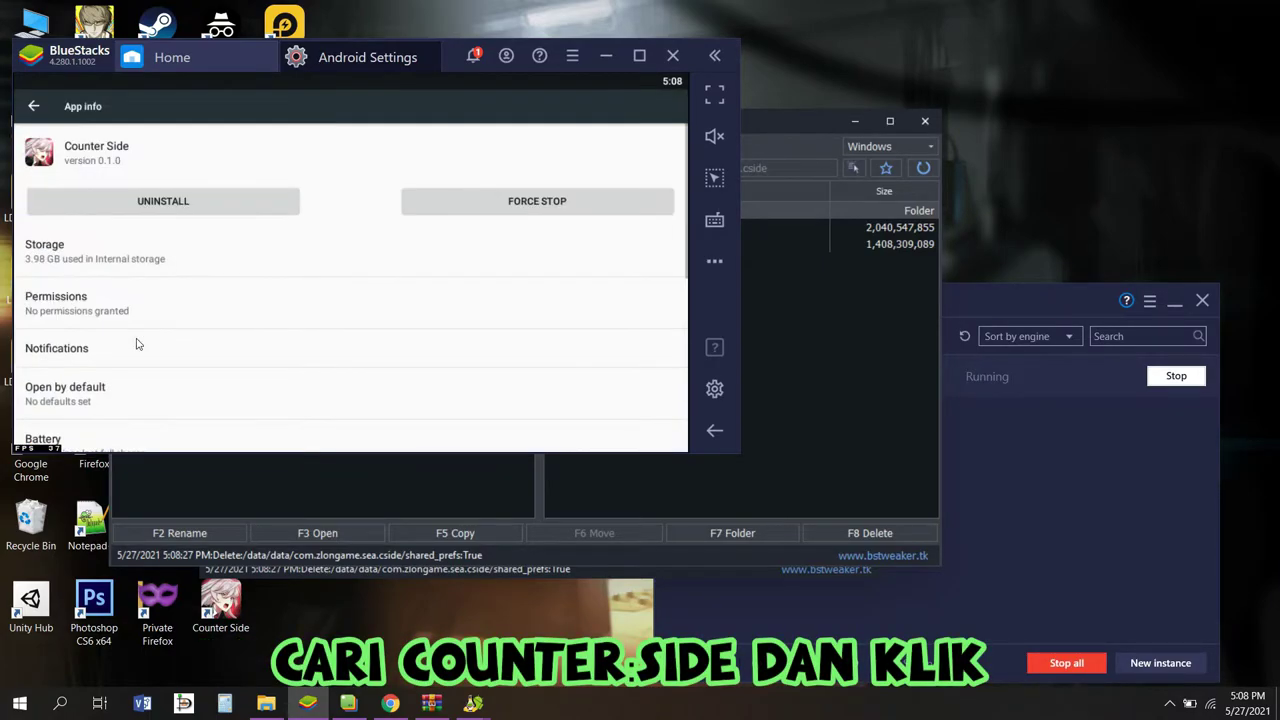
- Clear only the cache of Counter Side, force stop the app and recheck its storage usage
{"action": "left_click", "coordinate": [79, 259]}
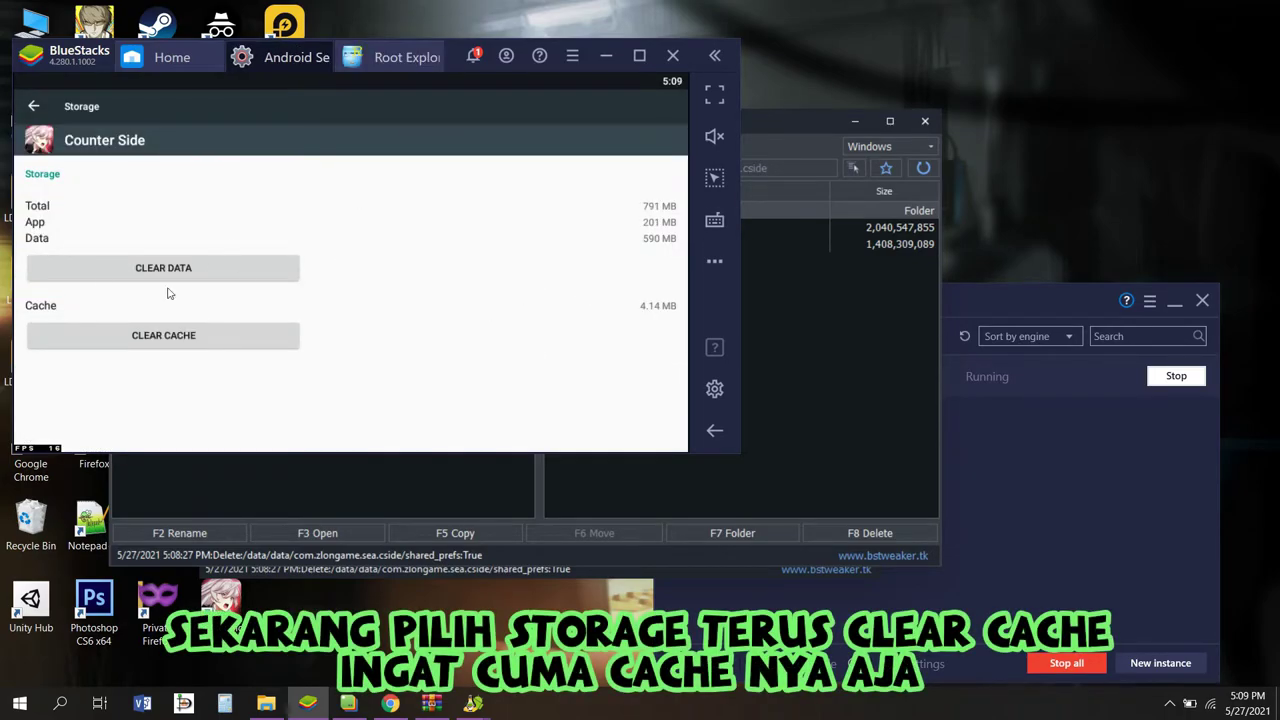
{"action": "left_click", "coordinate": [163, 337]}
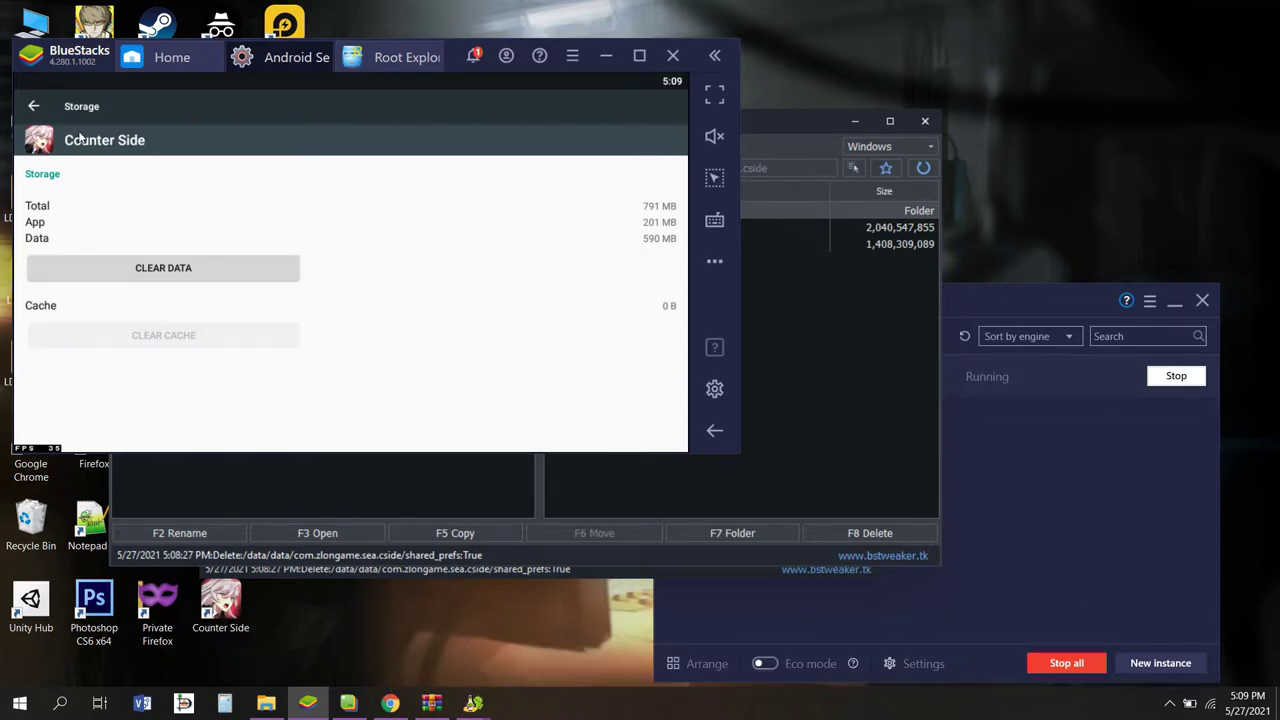
{"action": "key", "text": "Escape"}
{"action": "left_click", "coordinate": [537, 201]}
{"action": "left_click", "coordinate": [526, 306]}
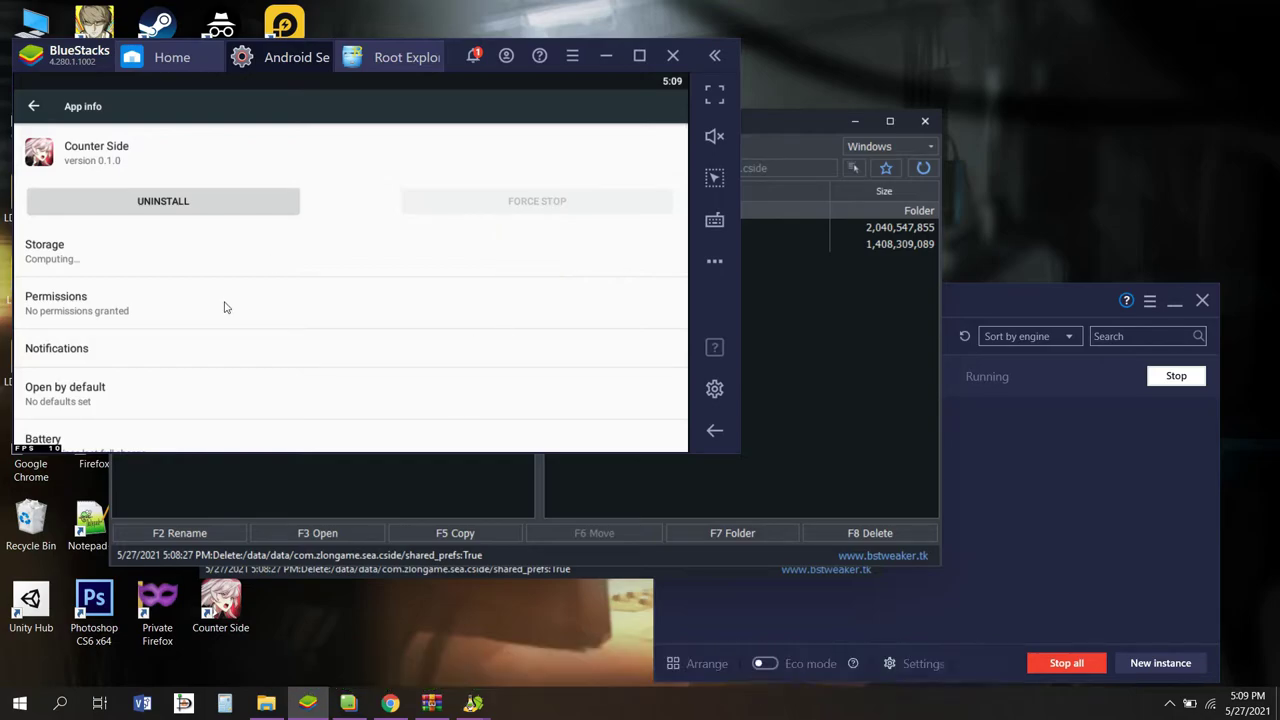
{"action": "left_click", "coordinate": [184, 257]}
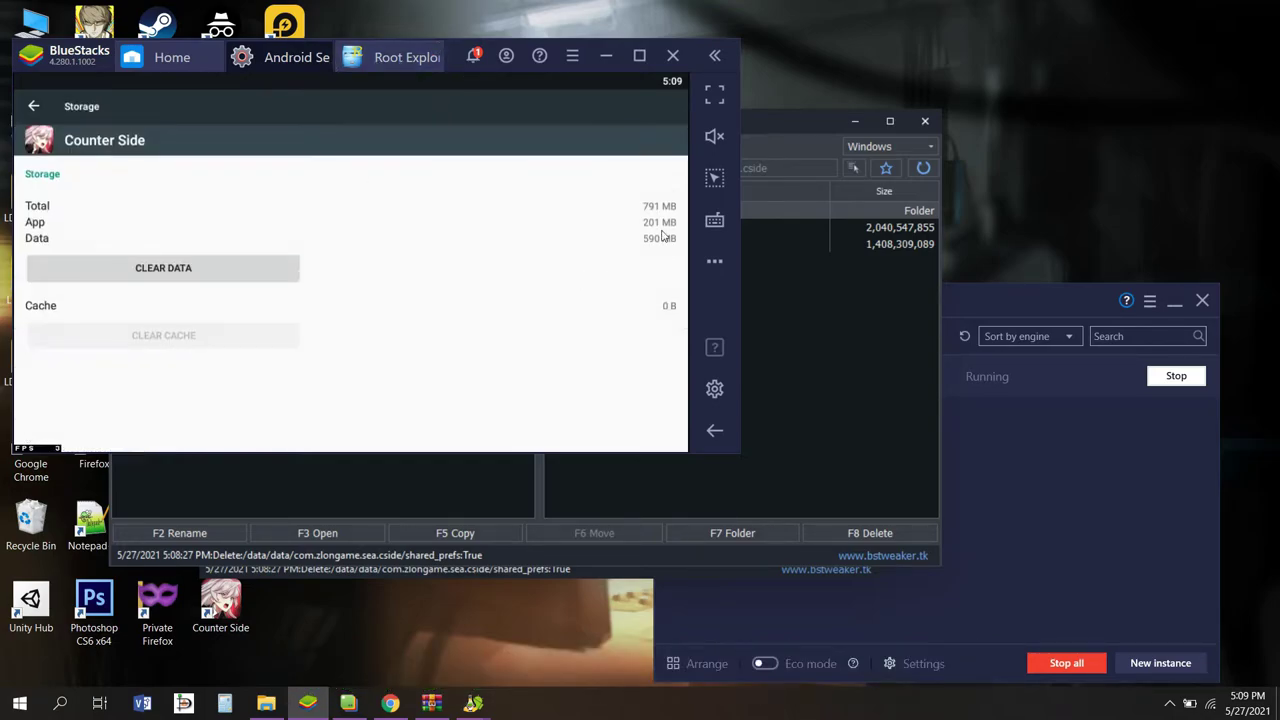
{"action": "left_click", "coordinate": [33, 106]}
- Change the emulator's predefined device profile to Samsung Galaxy S8 Plus, save it and close the settings
{"action": "left_click", "coordinate": [395, 57]}
{"action": "left_click", "coordinate": [572, 56]}
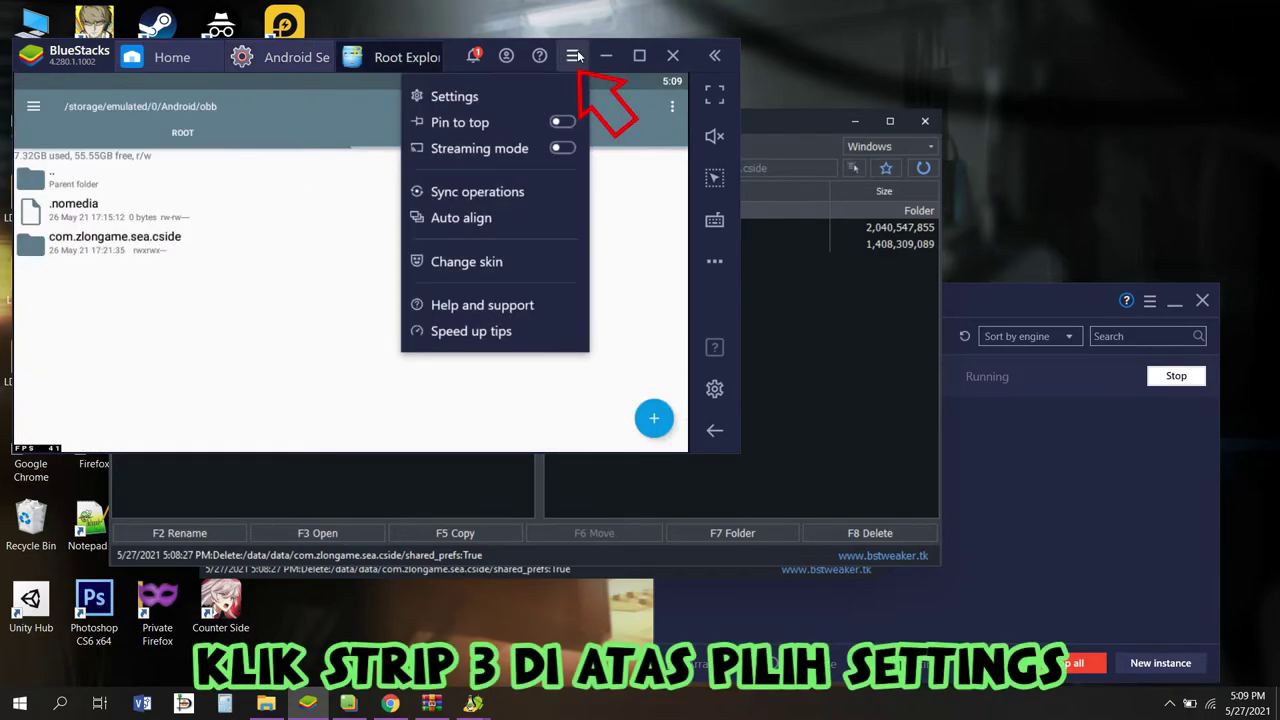
{"action": "left_click", "coordinate": [480, 97]}
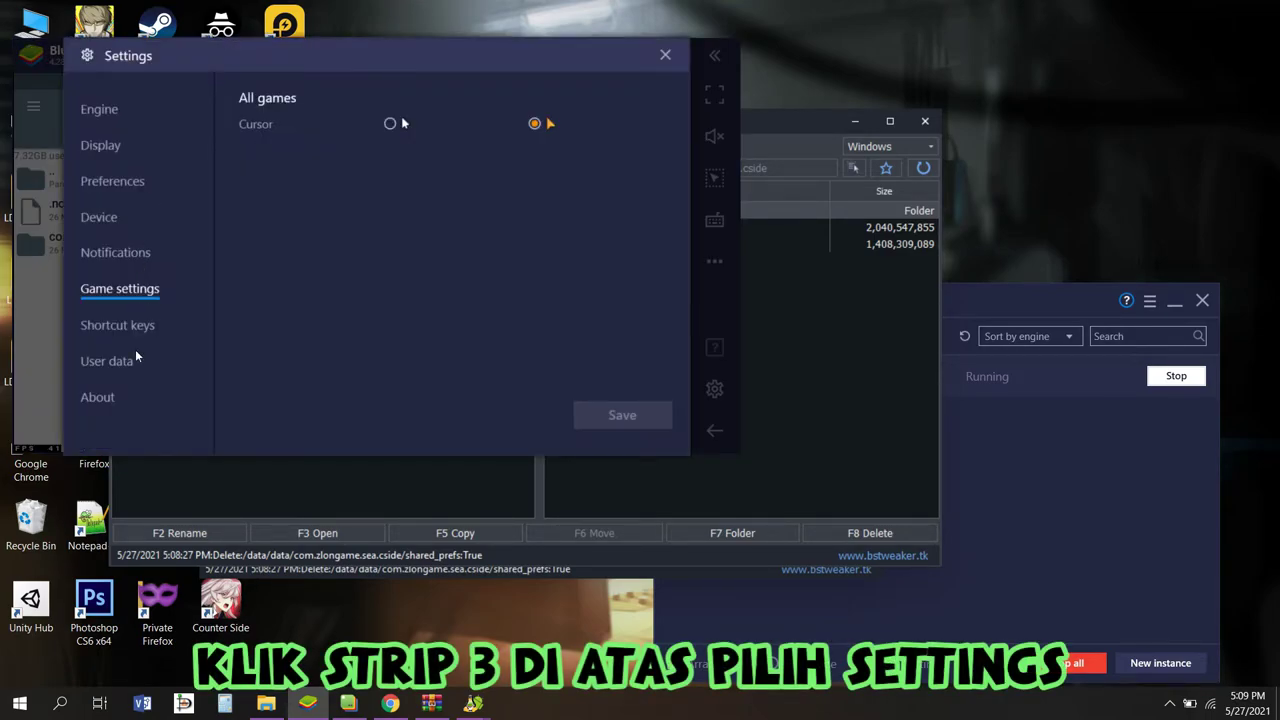
{"action": "left_click", "coordinate": [91, 217]}
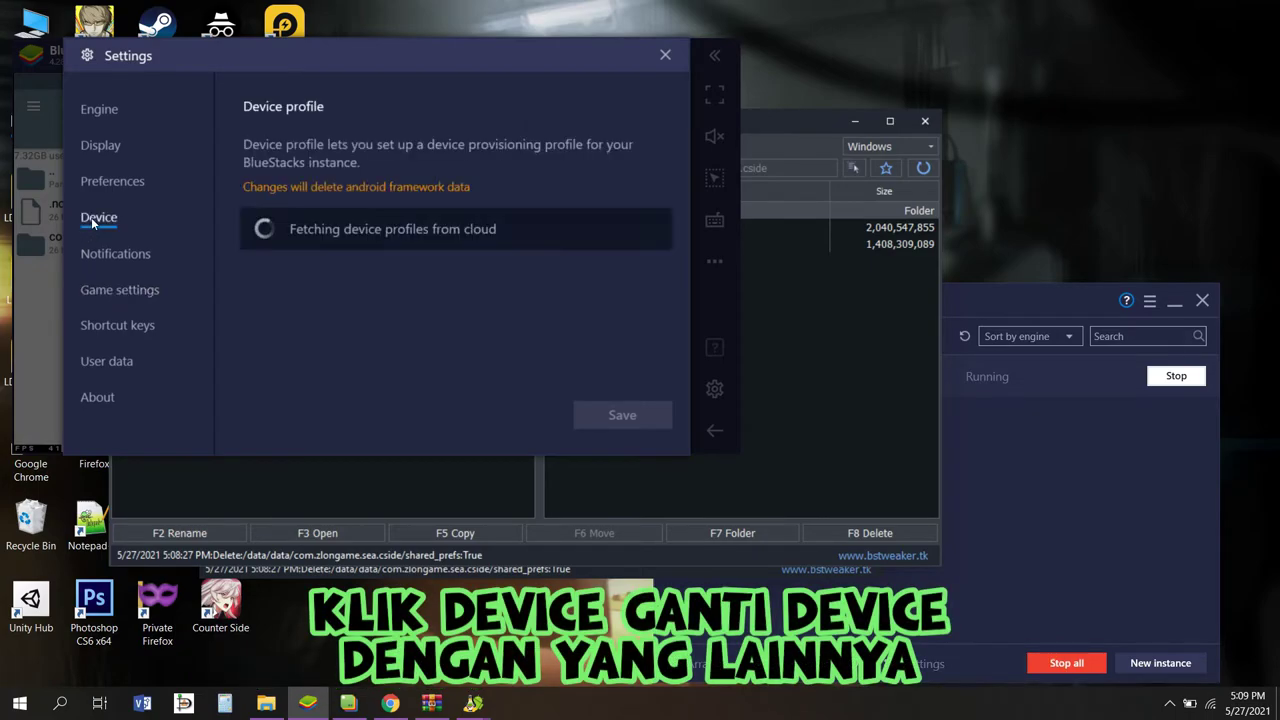
{"action": "left_click", "coordinate": [397, 251]}
{"action": "left_click", "coordinate": [422, 296]}
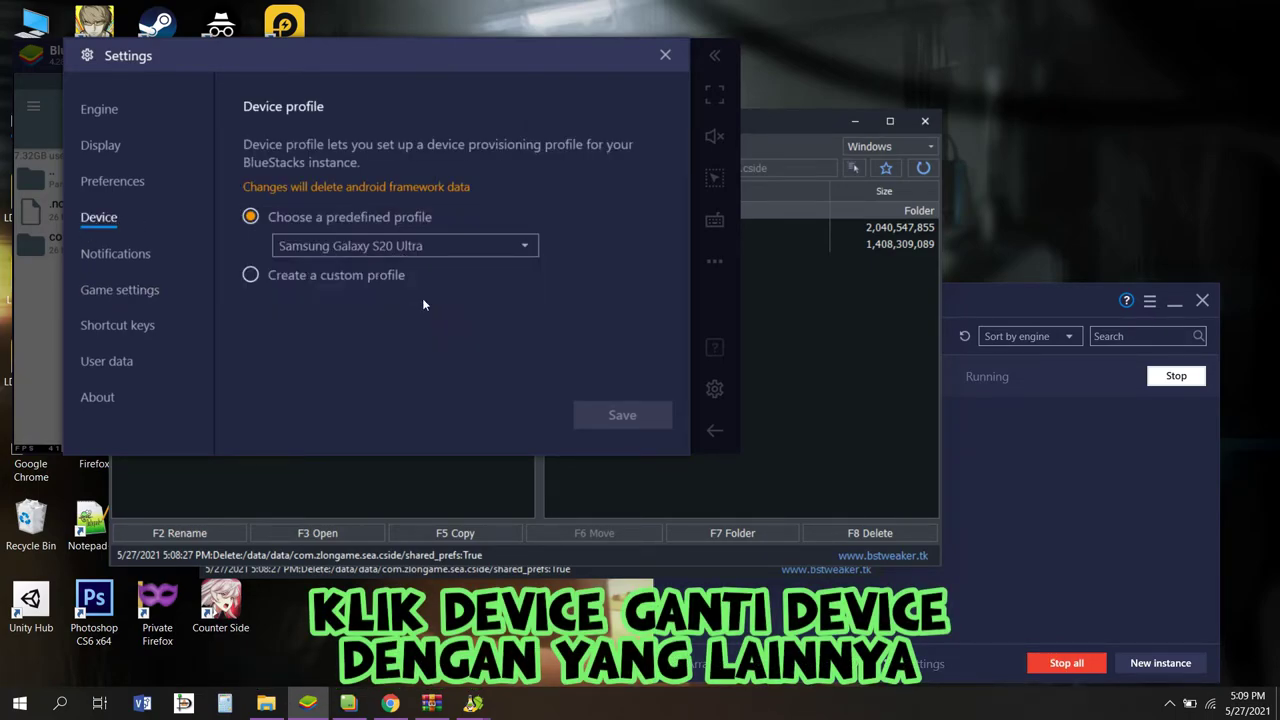
{"action": "left_click", "coordinate": [630, 412]}
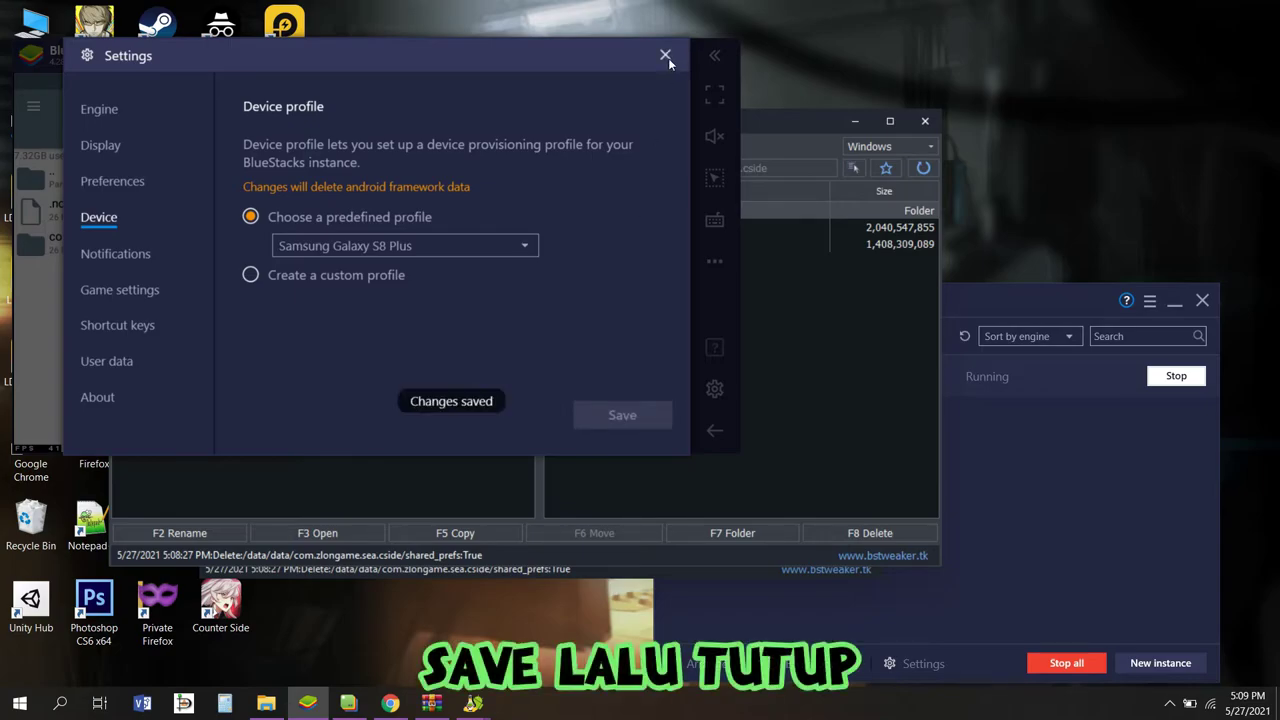
{"action": "left_click", "coordinate": [665, 55]}
- Close the running BlueStacks instance, the File Manager and BlueStacks Tweaker, leaving only the multi-instance manager open
{"action": "left_click", "coordinate": [285, 57]}
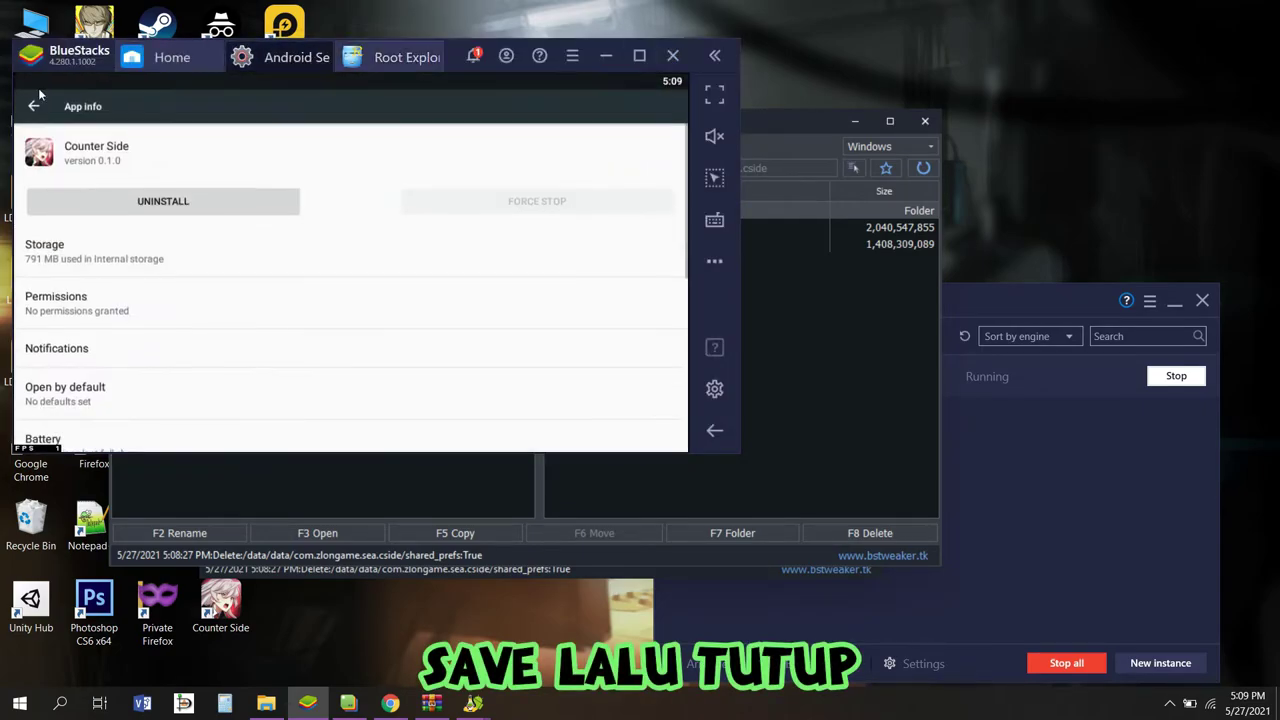
{"action": "left_click", "coordinate": [157, 57]}
{"action": "left_click", "coordinate": [672, 55]}
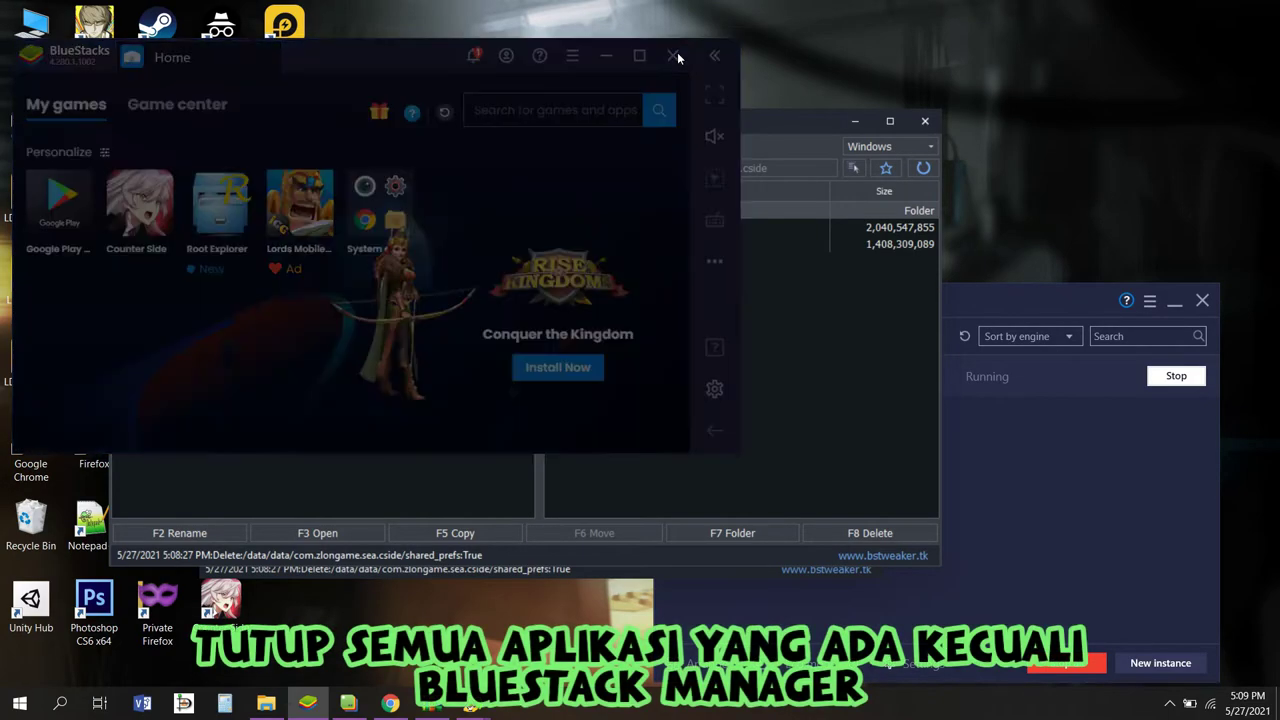
{"action": "left_click", "coordinate": [440, 277]}
{"action": "left_click", "coordinate": [922, 121]}
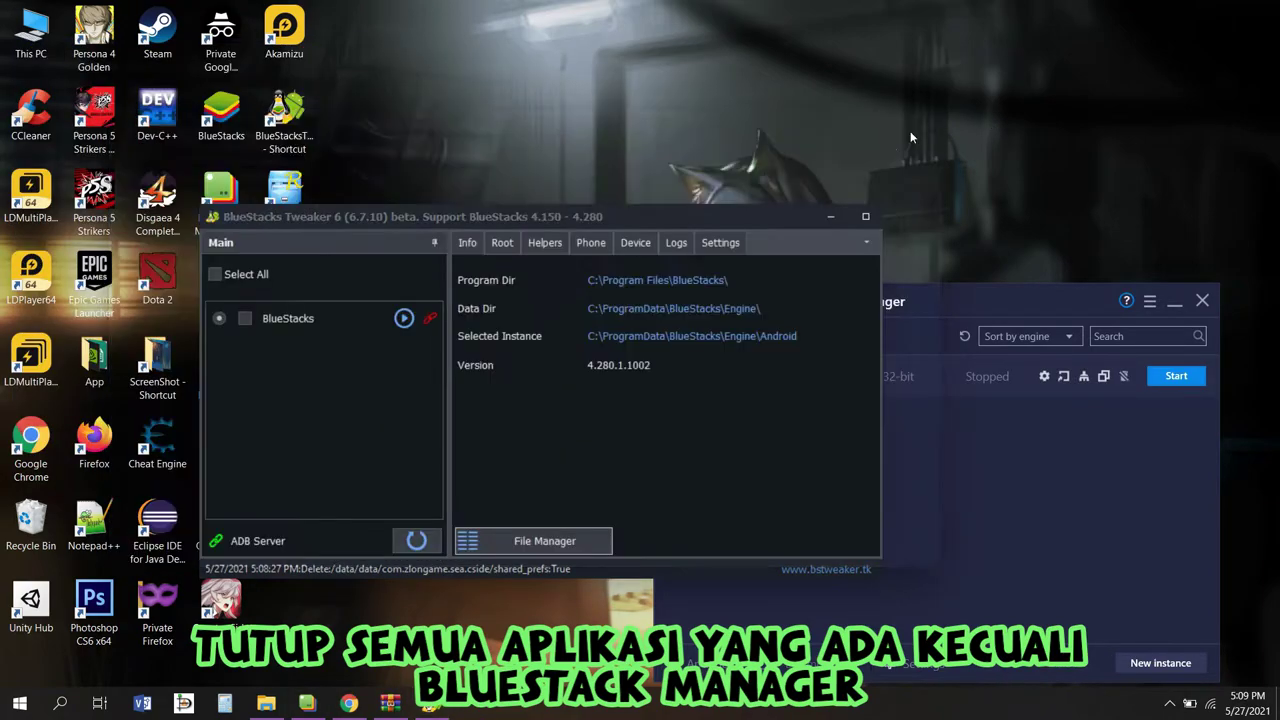
{"action": "left_click", "coordinate": [869, 217]}
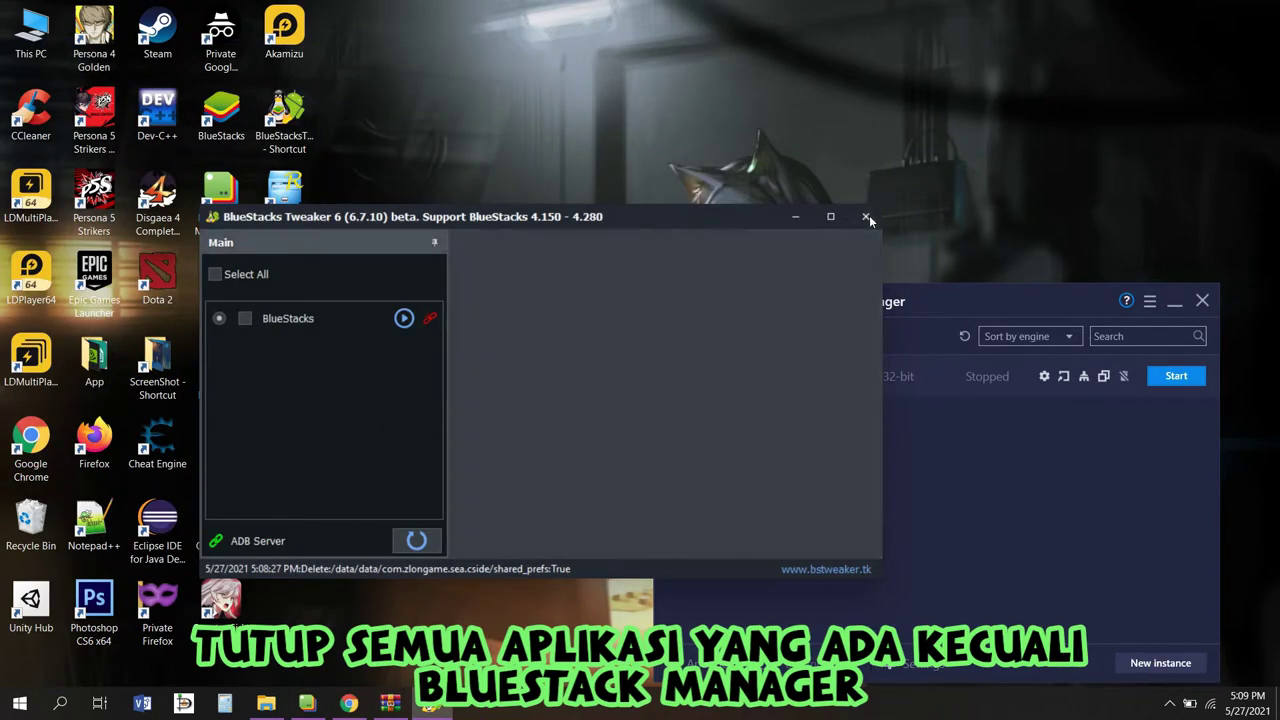
- Clone the BlueStacks instance with an instance count of 3
{"action": "left_click", "coordinate": [1104, 376]}
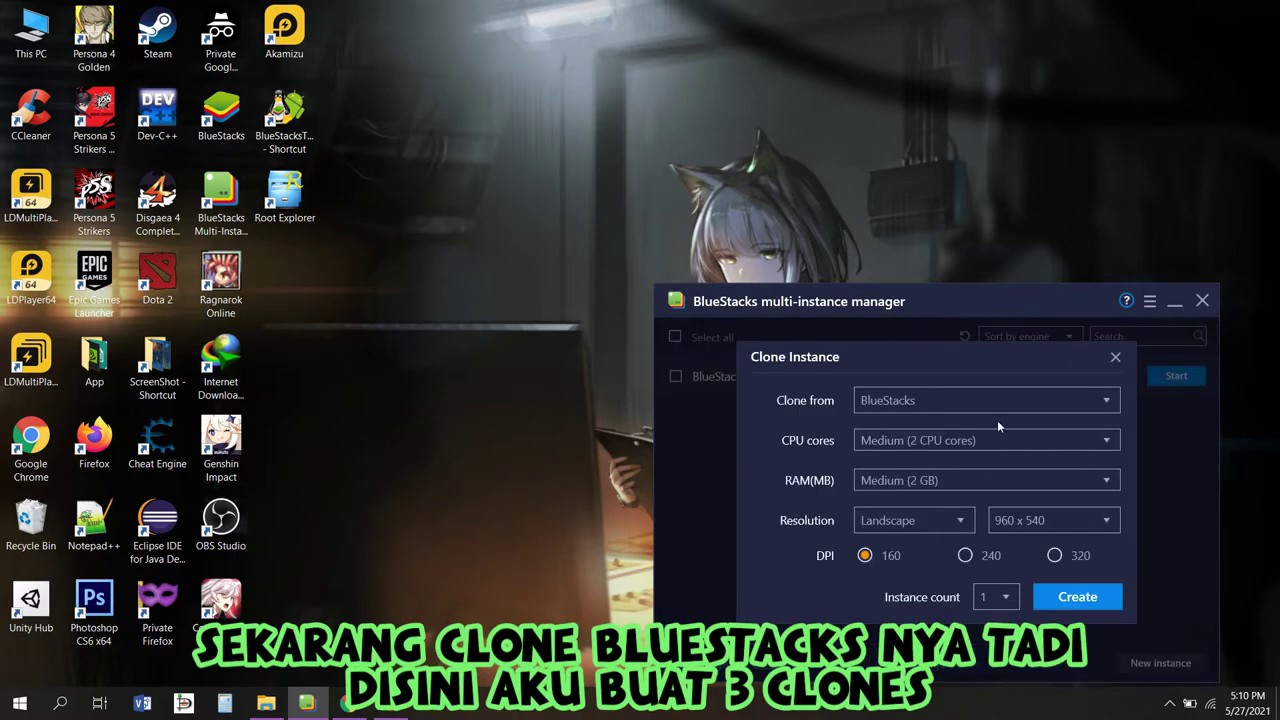
{"action": "left_click", "coordinate": [984, 678]}
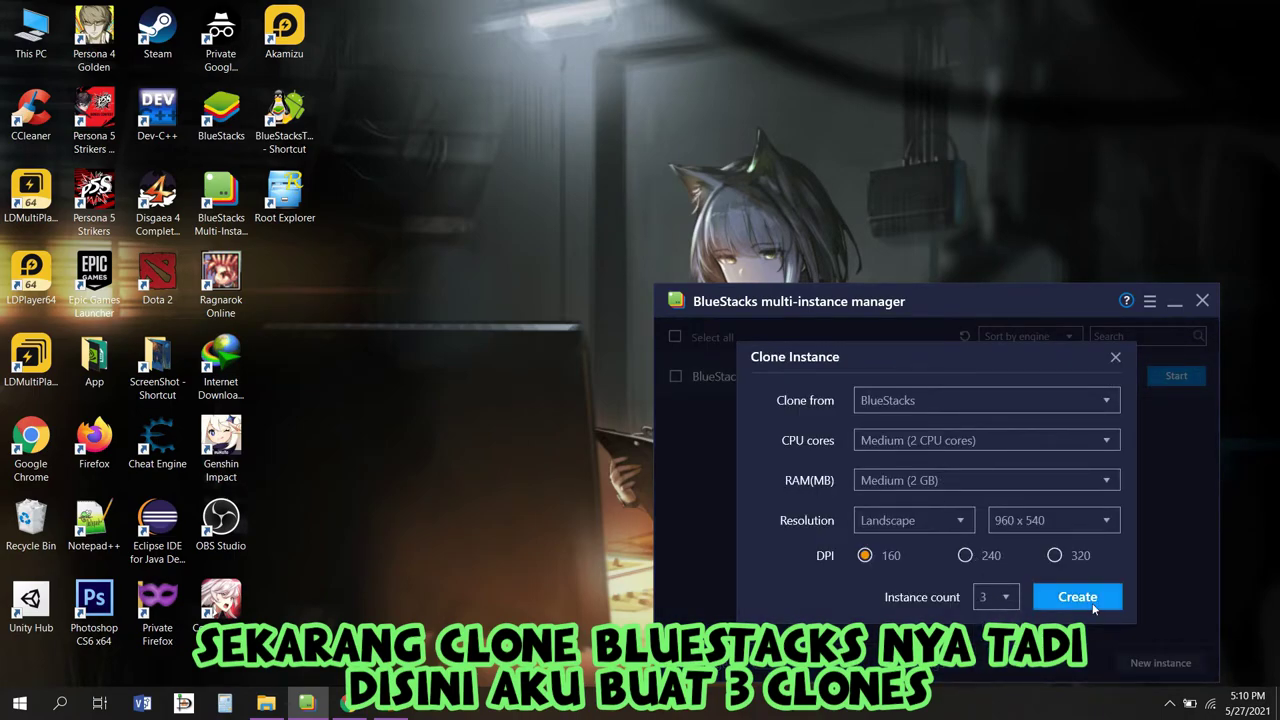
{"action": "left_click", "coordinate": [1092, 603]}
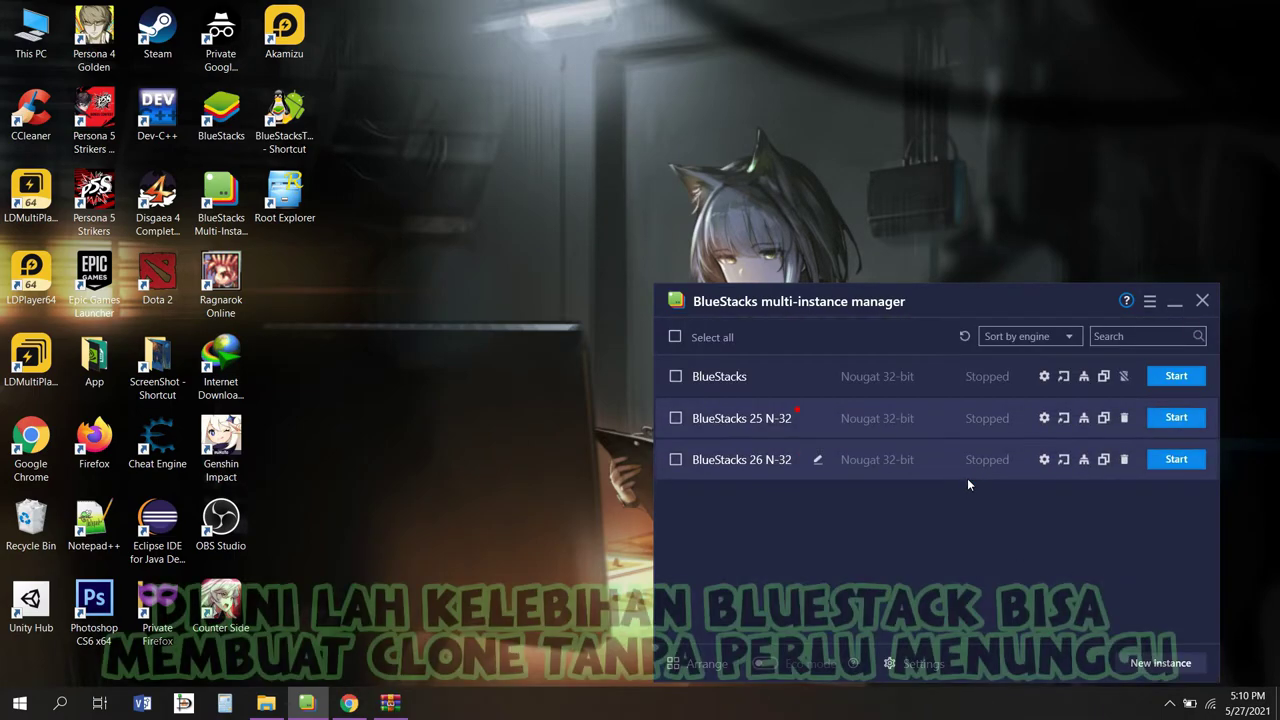
- Start the three cloned instances together from the multi-instance manager and bring the manager back to the front
{"action": "left_click", "coordinate": [680, 416]}
{"action": "left_click", "coordinate": [680, 459]}
{"action": "left_click", "coordinate": [678, 501]}
{"action": "left_click", "coordinate": [775, 337]}
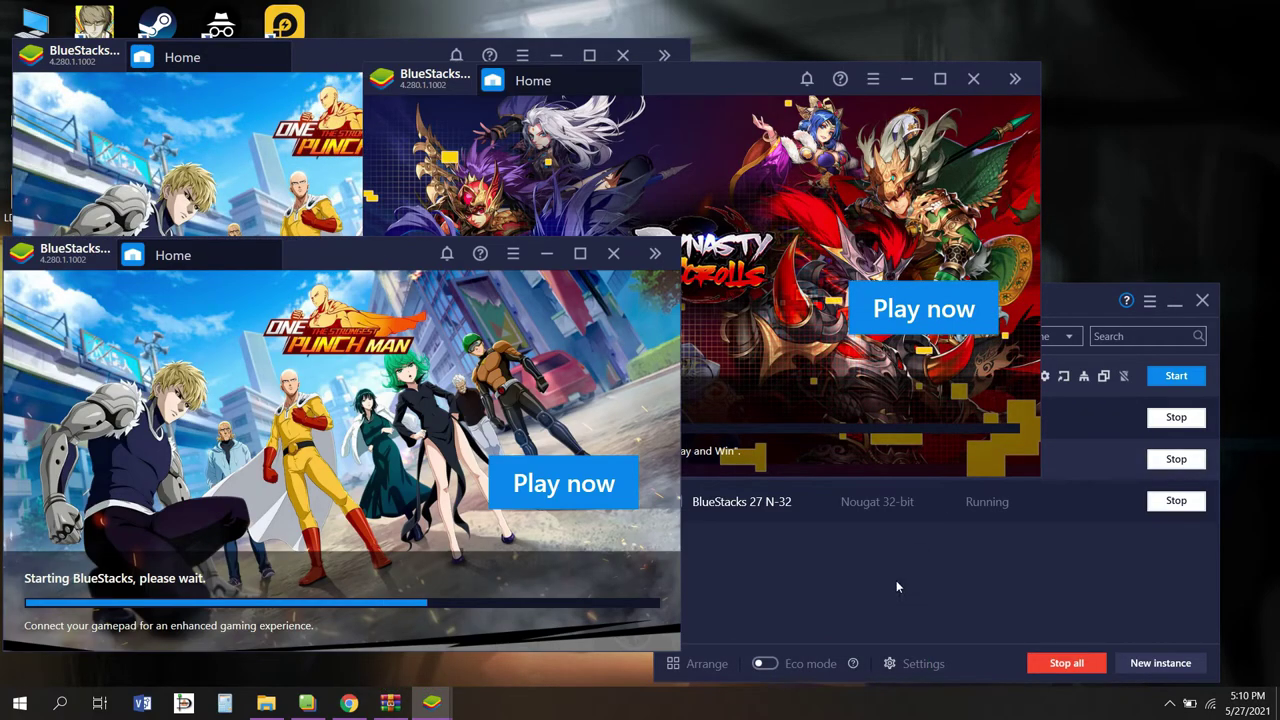
{"action": "left_click", "coordinate": [896, 587]}
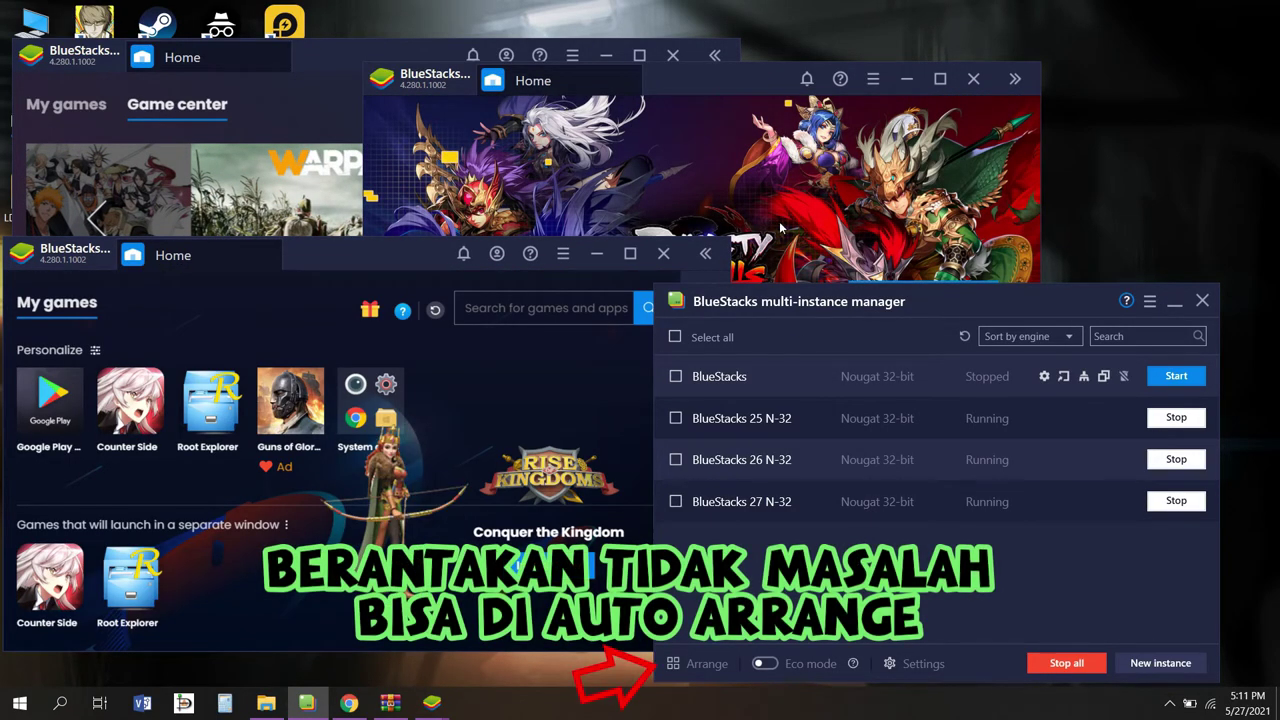
- Auto-arrange the three instance windows in a grid and show My games in the BlueStacks 25 N-32 instance
{"action": "left_click_drag", "start_coordinate": [732, 79], "coordinate": [842, 44]}
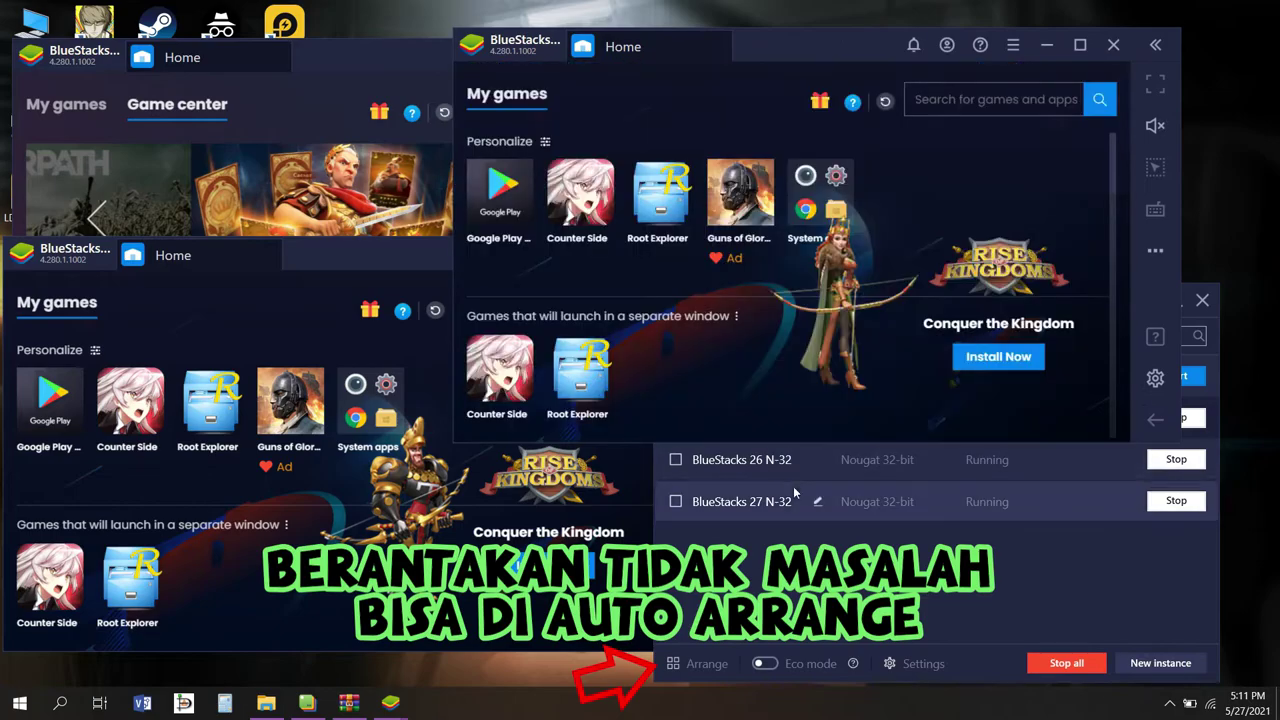
{"action": "left_click", "coordinate": [695, 663]}
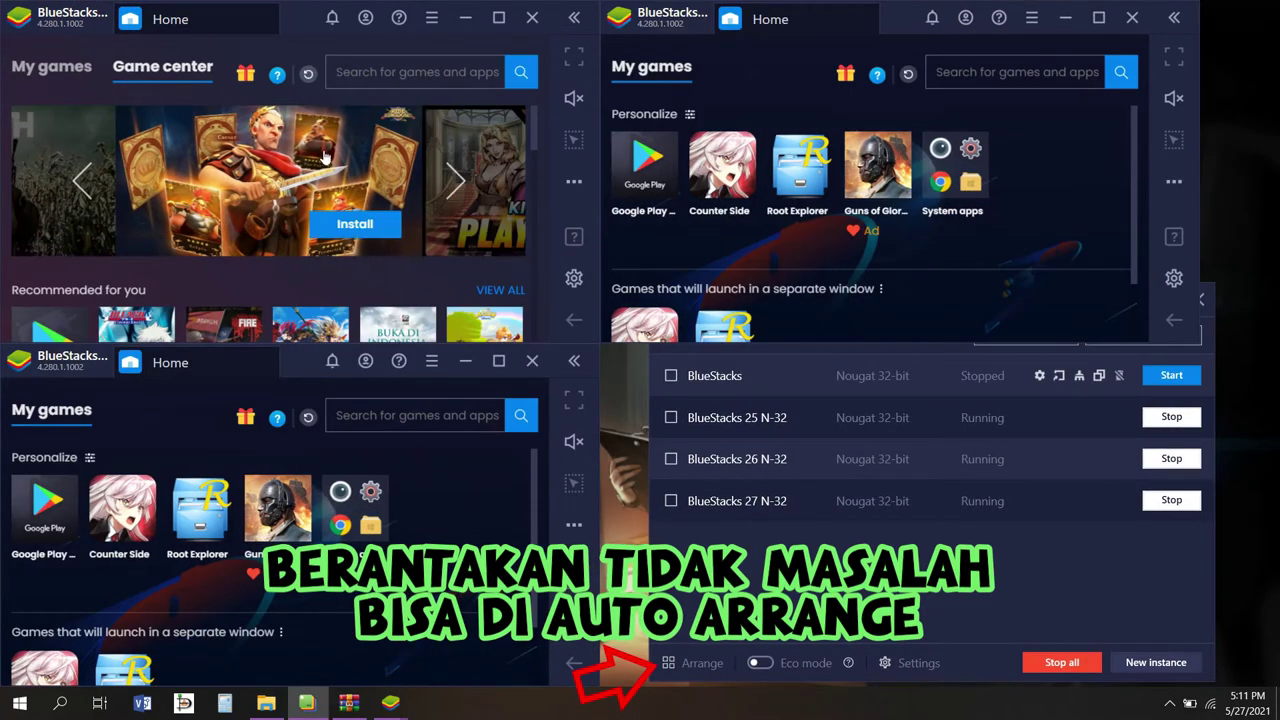
{"action": "left_click", "coordinate": [50, 67]}
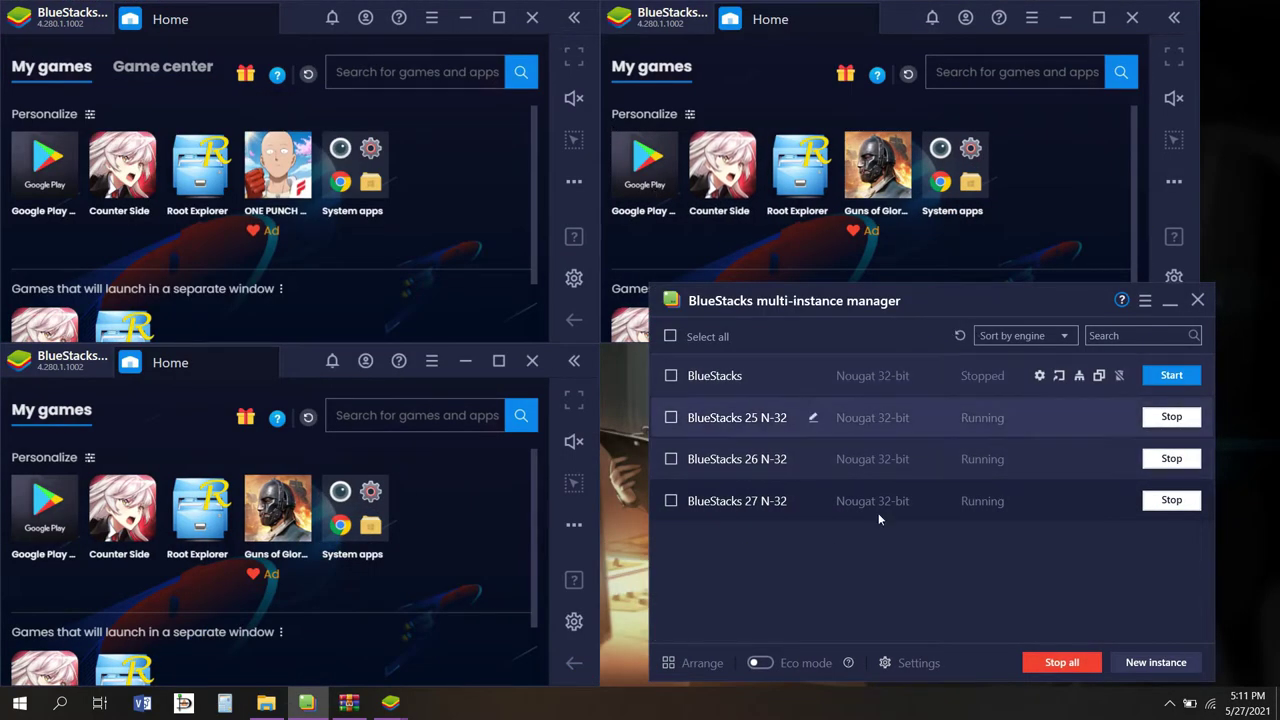
- Save the multi-instance manager settings with audio disabled when running multiple instances
{"action": "left_click", "coordinate": [902, 662]}
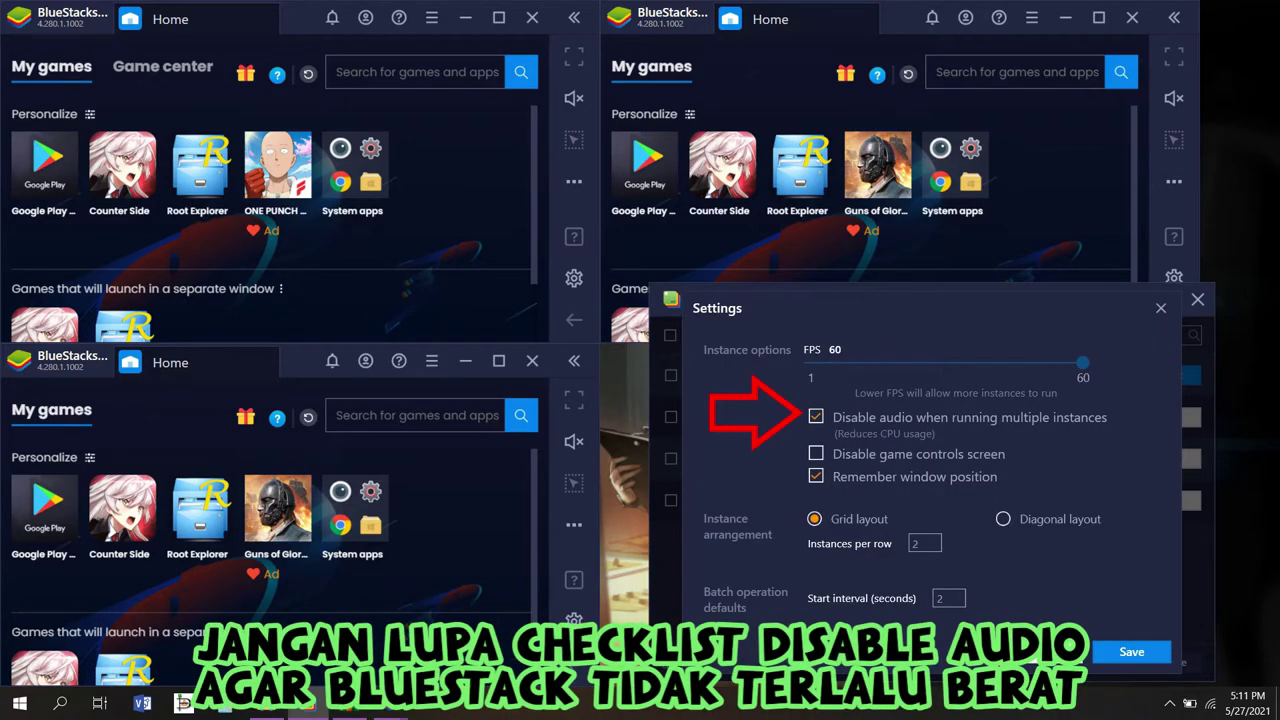
{"action": "left_click", "coordinate": [1131, 652]}
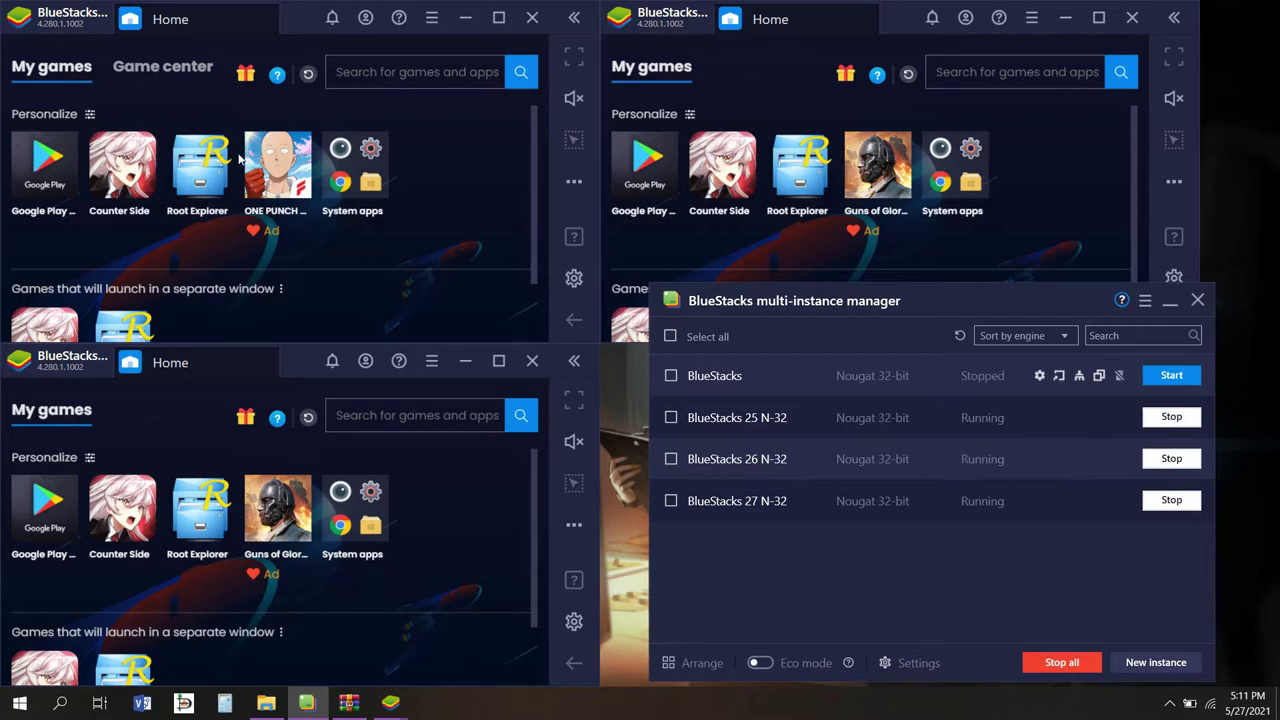
- Launch Counter Side in the cloned instances, then log in as a guest in BlueStacks 25 N-32 and dismiss its news notice
{"action": "left_click", "coordinate": [121, 165]}
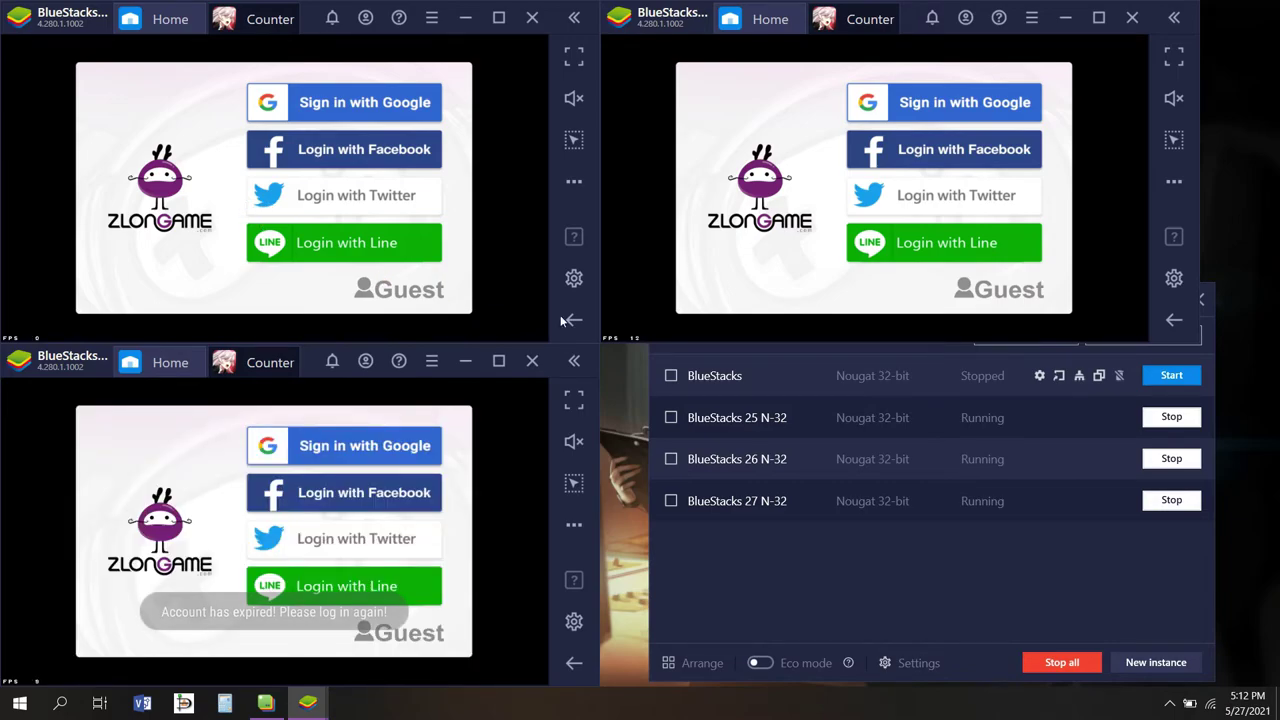
{"action": "left_click", "coordinate": [412, 293]}
{"action": "left_click", "coordinate": [360, 272]}
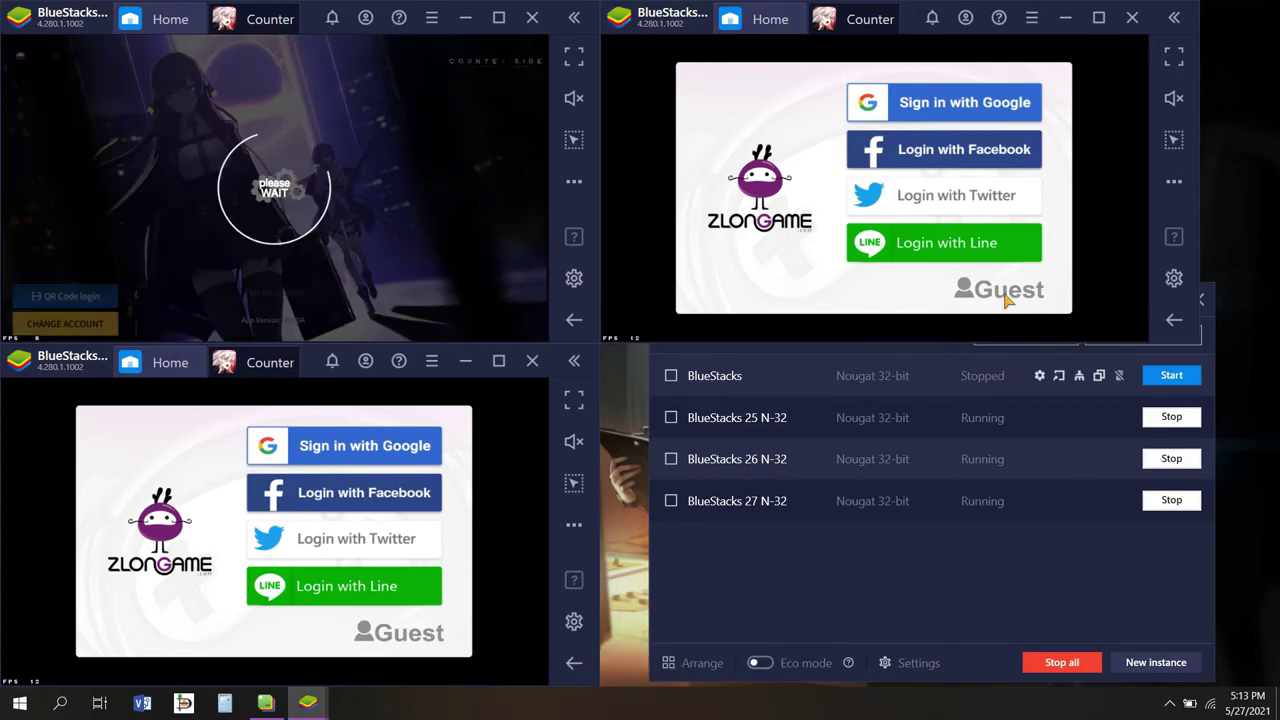
{"action": "left_click", "coordinate": [488, 75]}
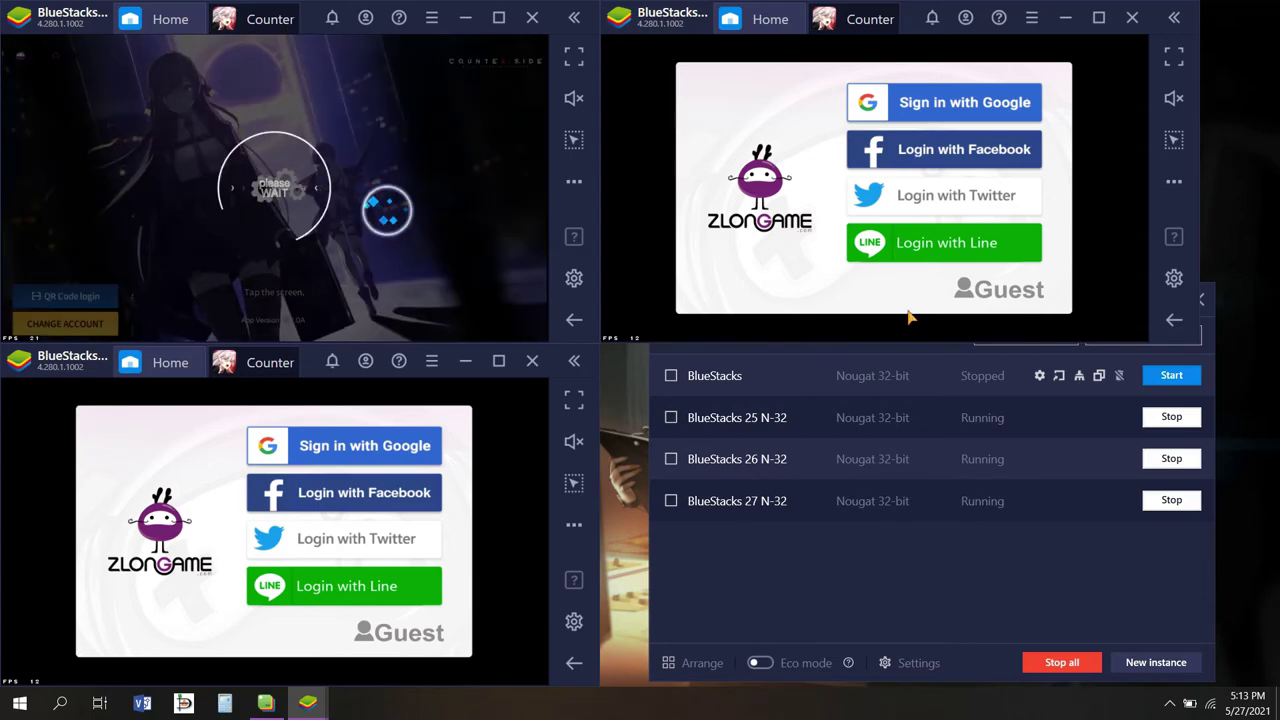
- Log in to Counter Side as a guest in the other two instances, dismiss their news notices and enter the game
{"action": "left_click", "coordinate": [1003, 289]}
{"action": "left_click", "coordinate": [955, 275]}
{"action": "left_click", "coordinate": [420, 636]}
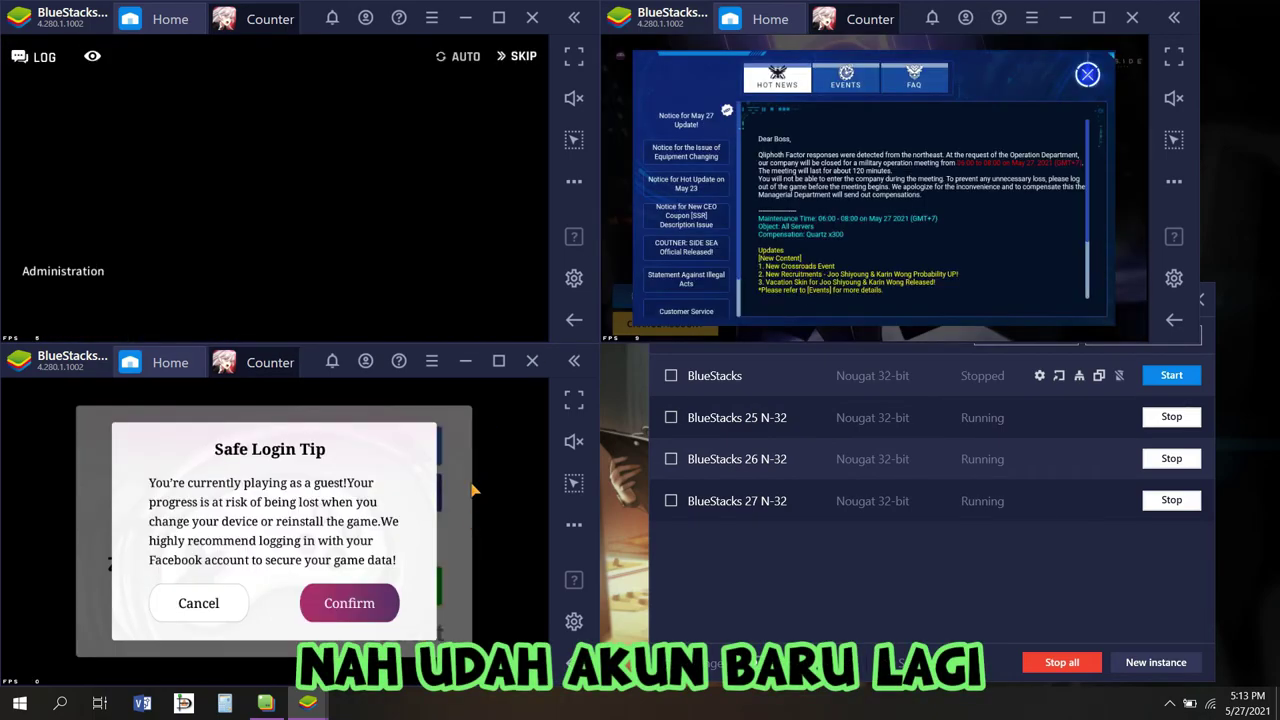
{"action": "left_click", "coordinate": [349, 603]}
{"action": "left_click", "coordinate": [1087, 74]}
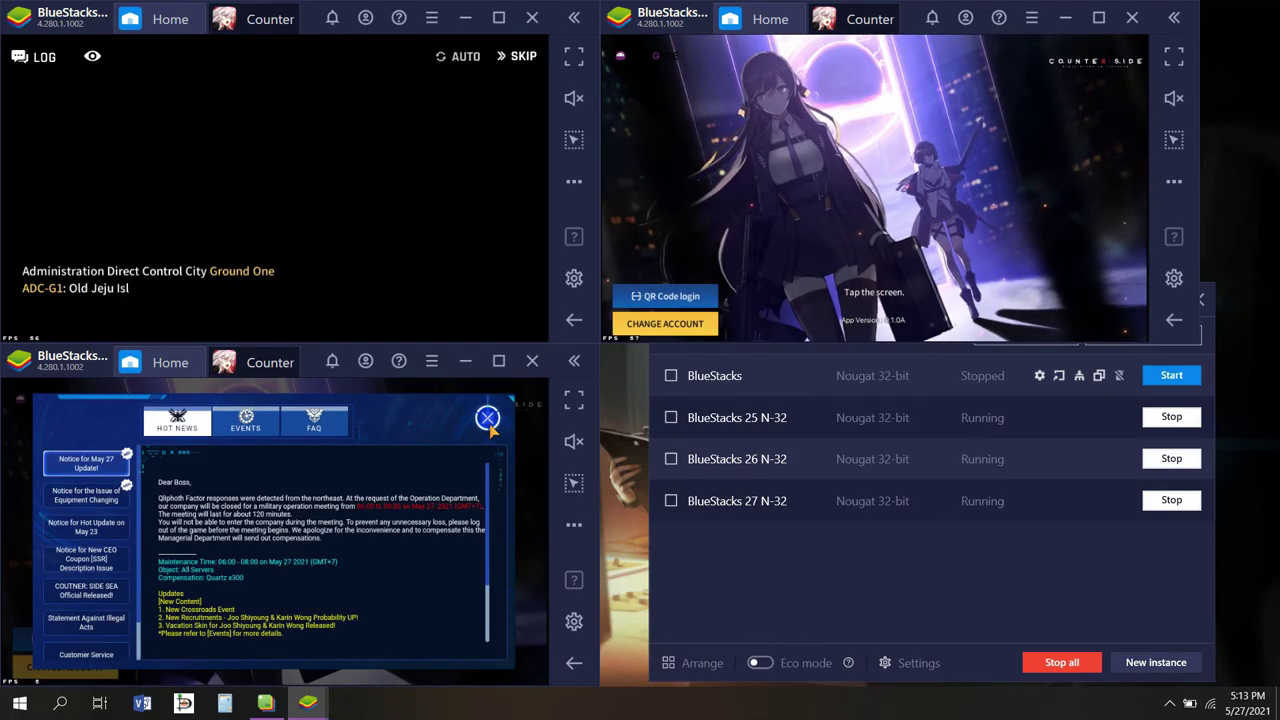
{"action": "left_click", "coordinate": [487, 417]}
{"action": "left_click", "coordinate": [853, 239]}
{"action": "left_click", "coordinate": [427, 423]}
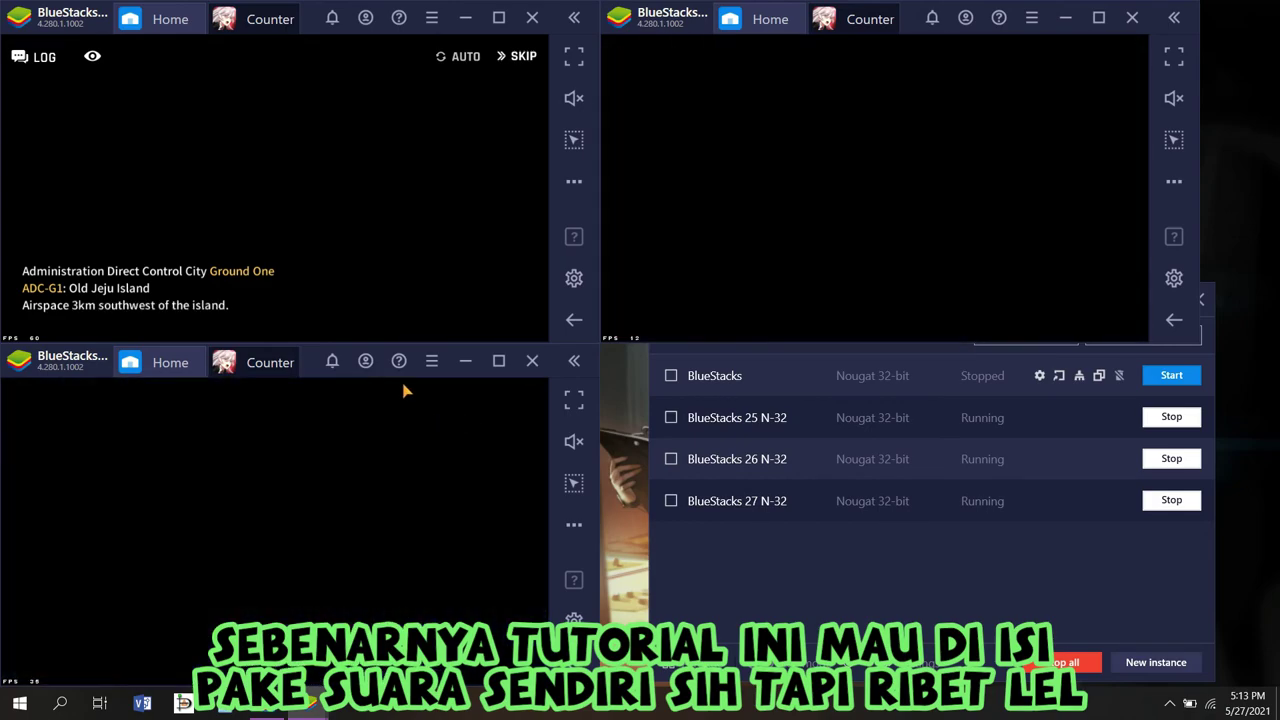
- Synchronize operations from BlueStacks 25 N-32 to instances 27 N-32 and 26 N-32, and skip the intro story in all three
{"action": "left_click", "coordinate": [431, 18]}
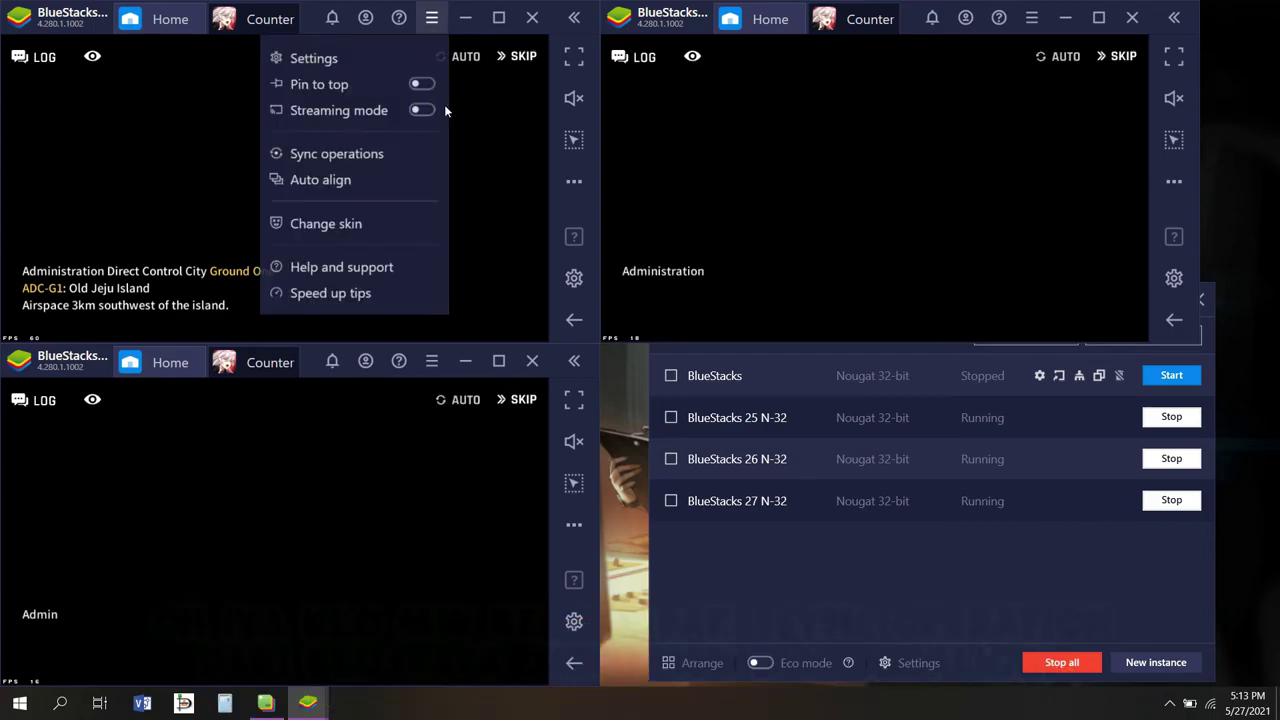
{"action": "left_click", "coordinate": [343, 151]}
{"action": "left_click", "coordinate": [197, 102]}
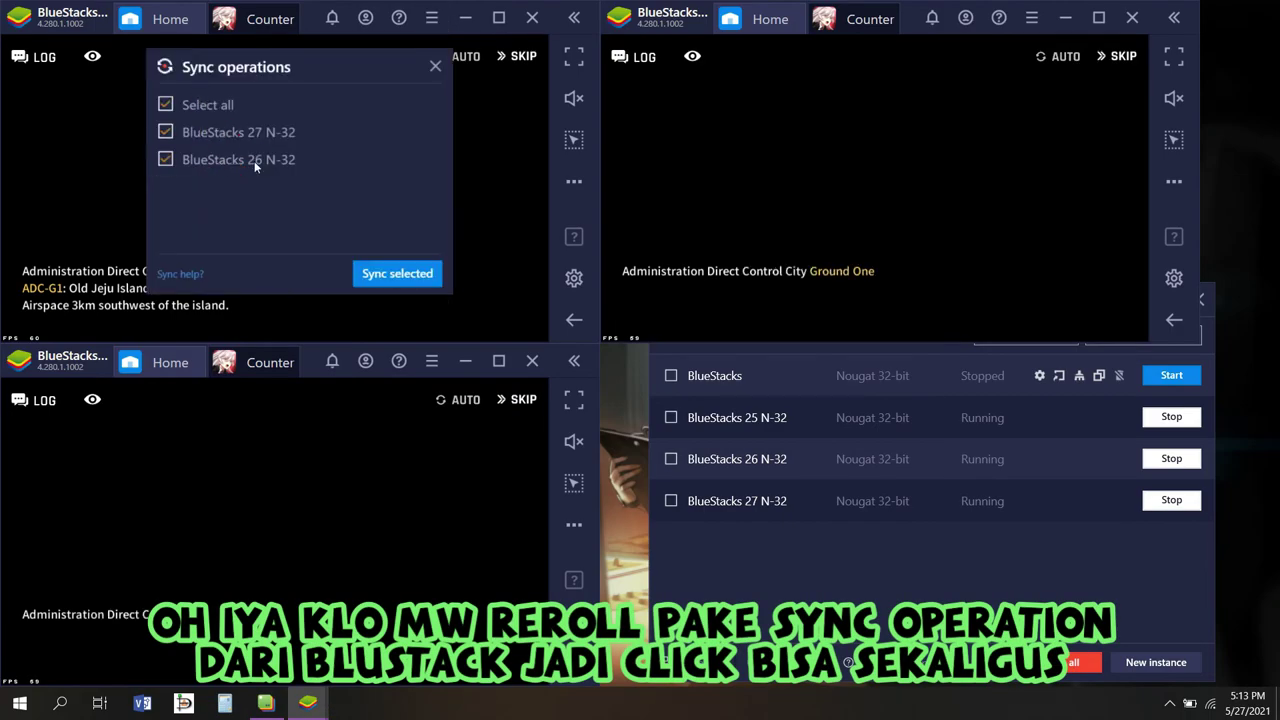
{"action": "left_click", "coordinate": [397, 273]}
{"action": "left_click", "coordinate": [522, 57]}
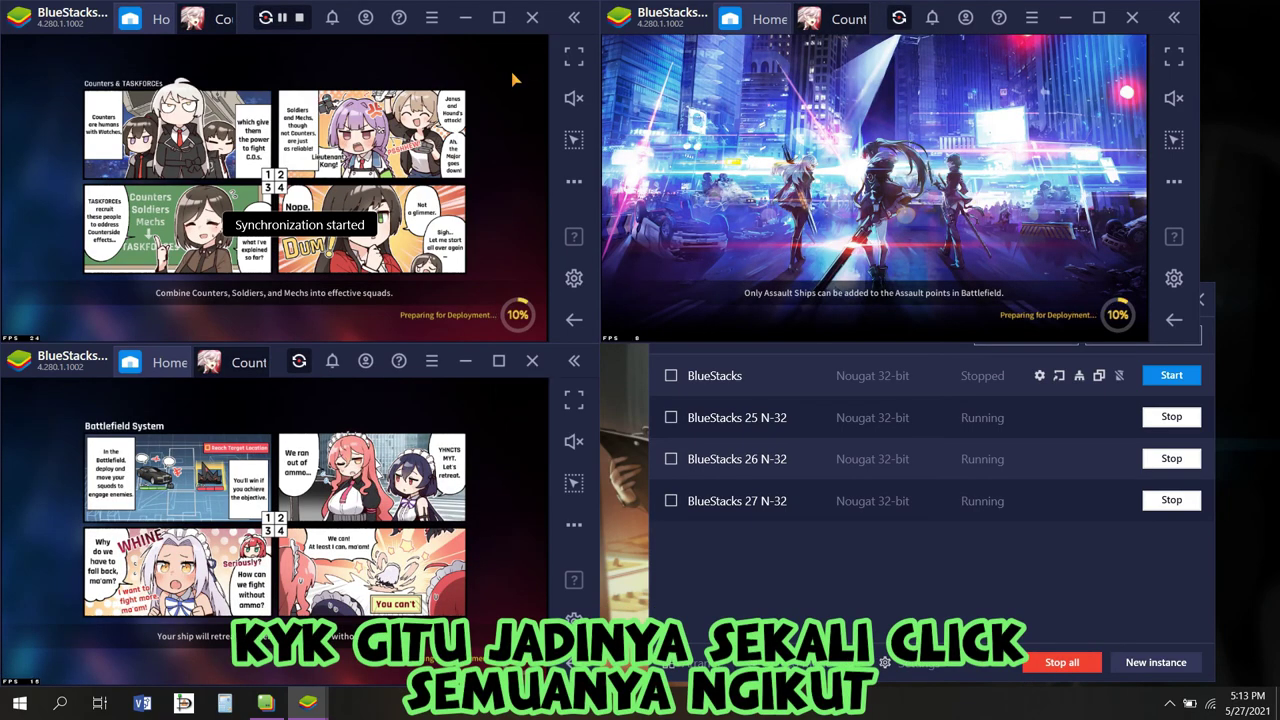